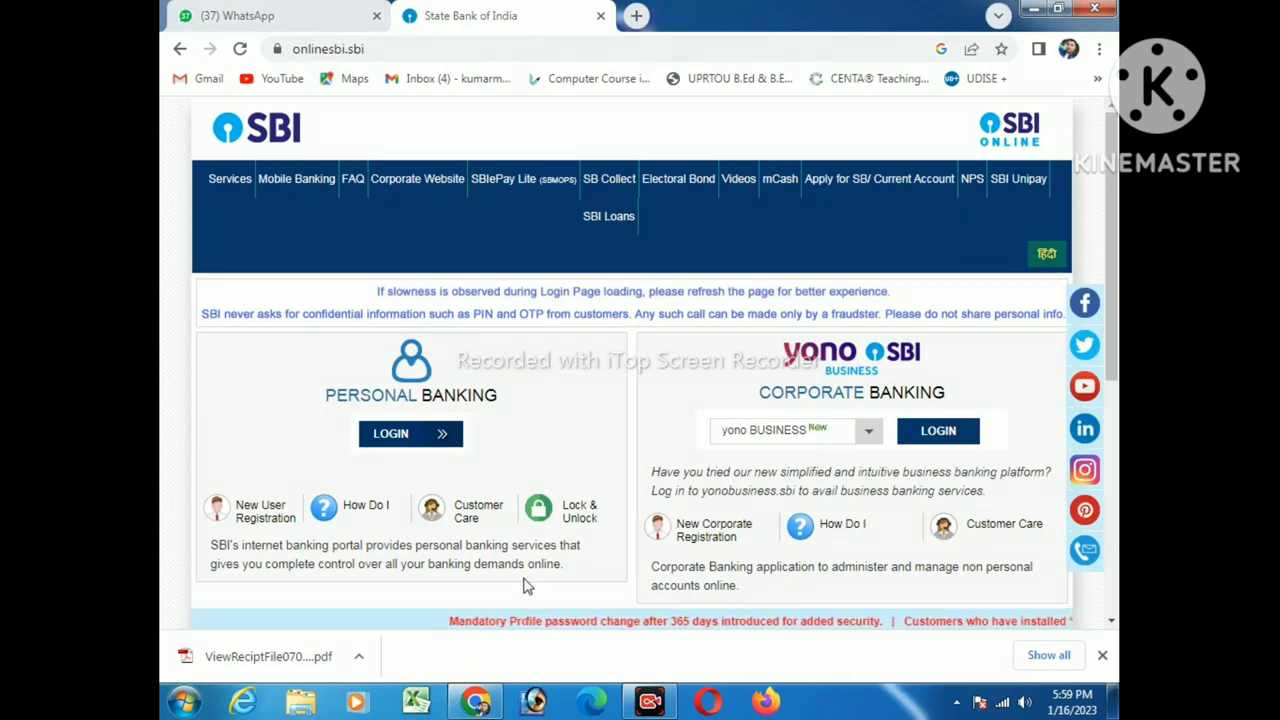
Open the Personal Banking login form on the OnlineSBI site
click(398, 433)
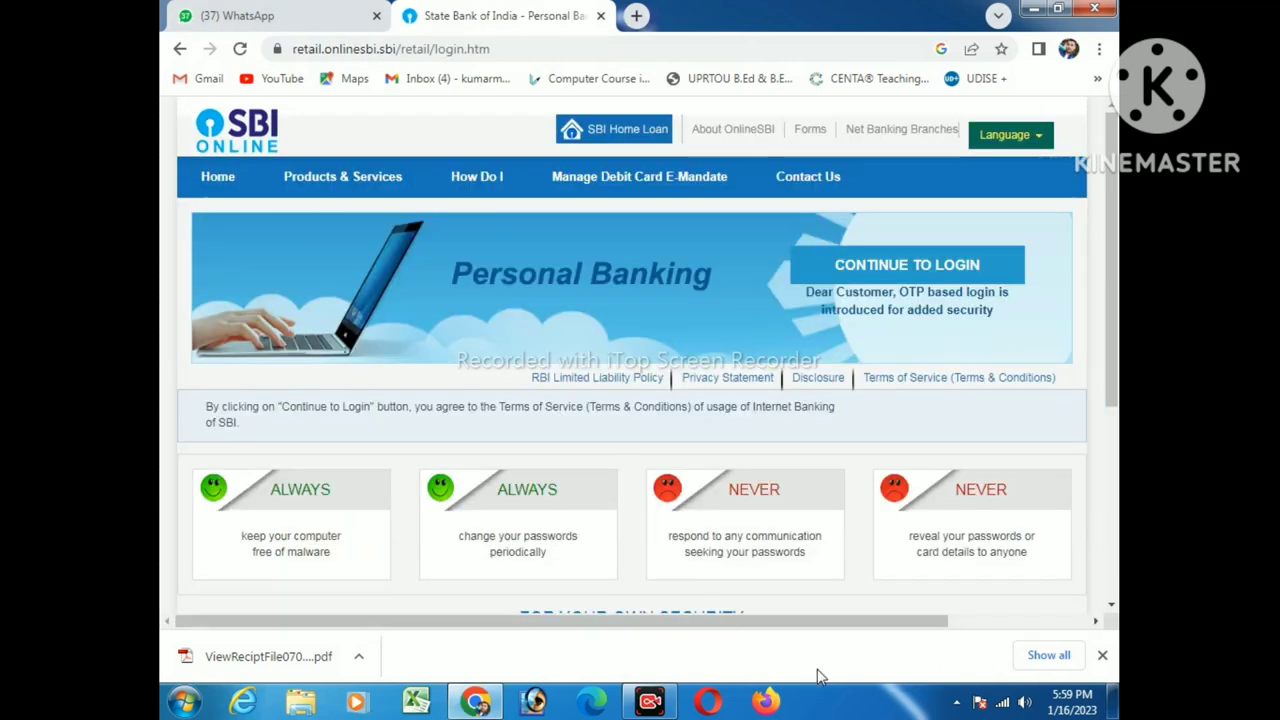
drag(770, 230, 1048, 307)
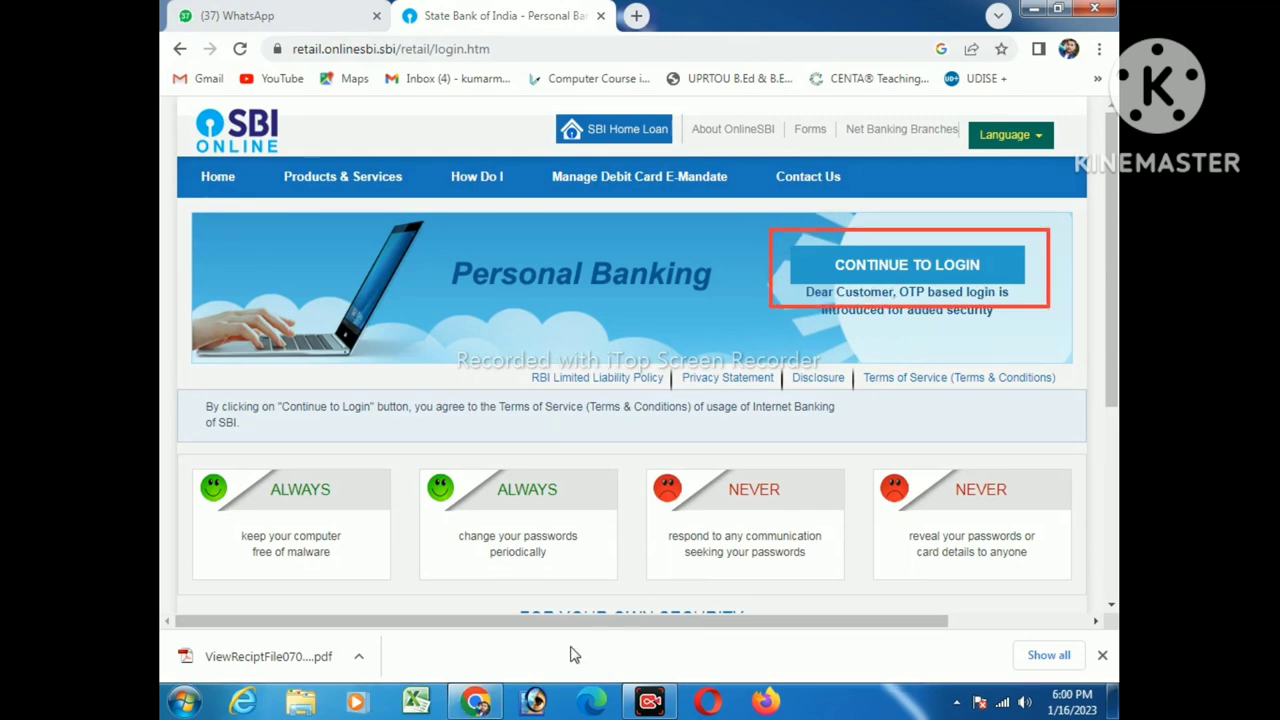
click(879, 269)
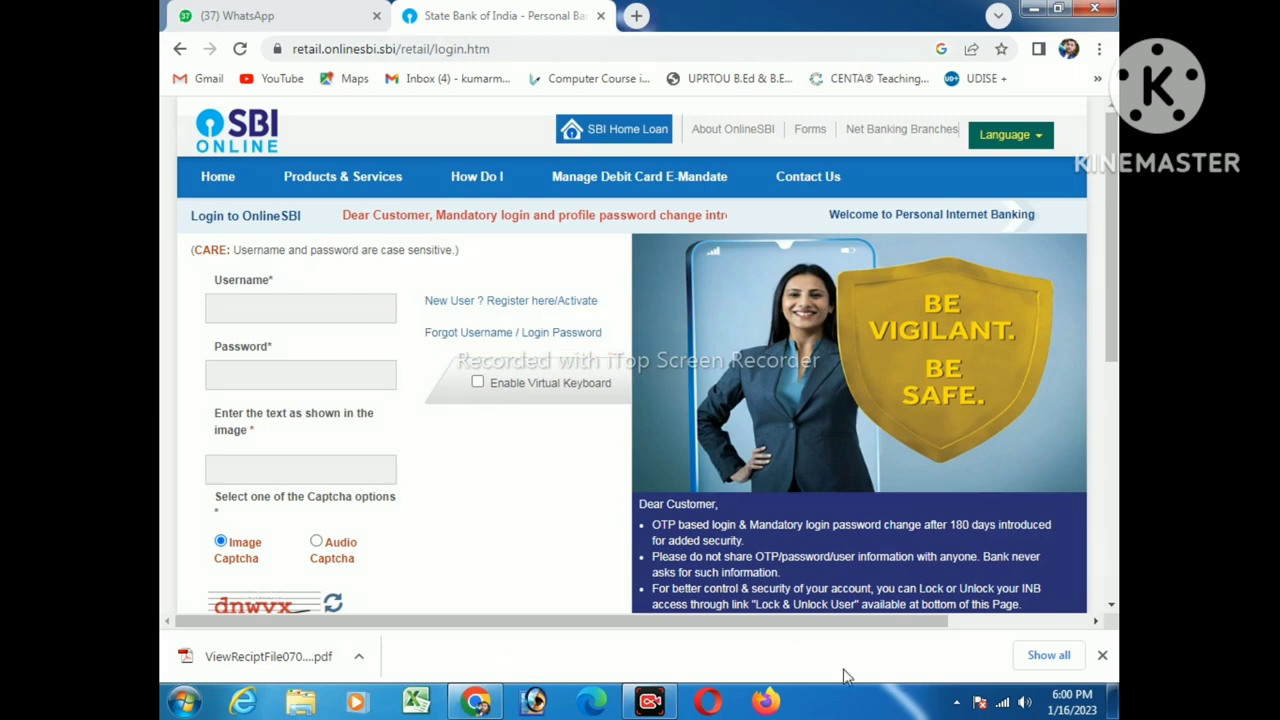
Open the username and login password recovery form, maximize it, and proceed with the Forgot Username option
click(485, 336)
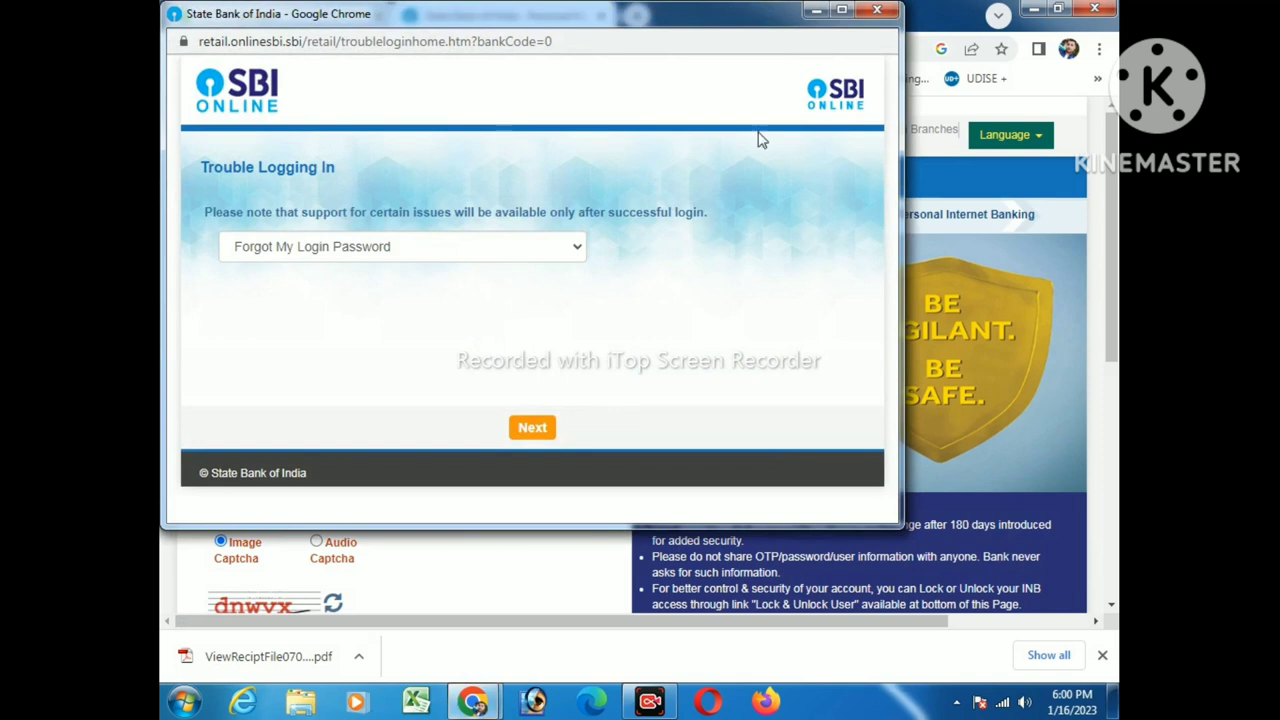
click(841, 10)
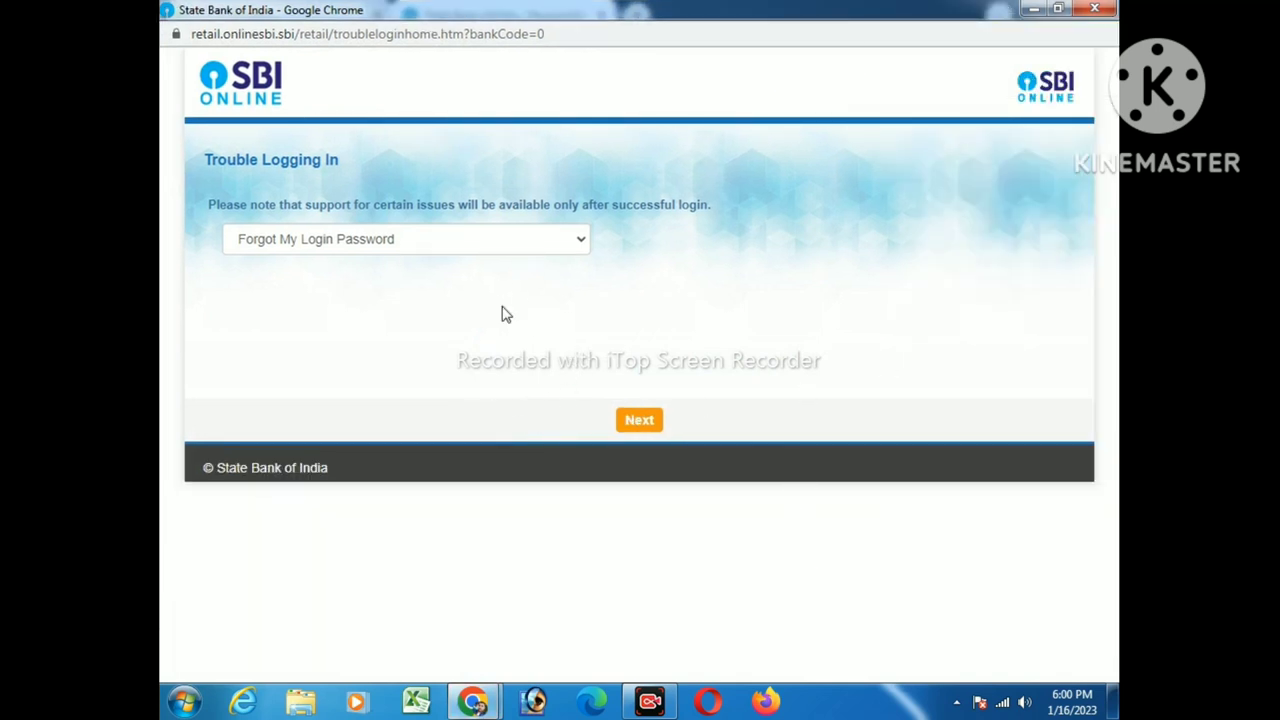
click(580, 245)
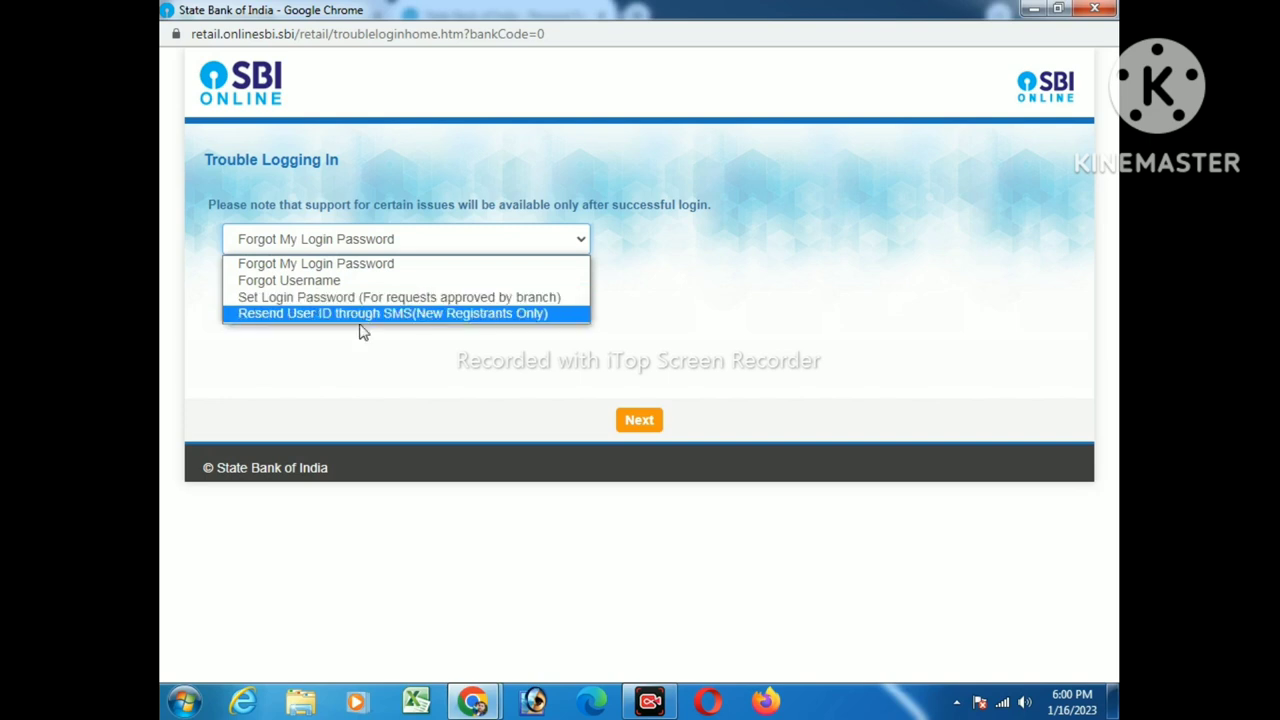
click(294, 281)
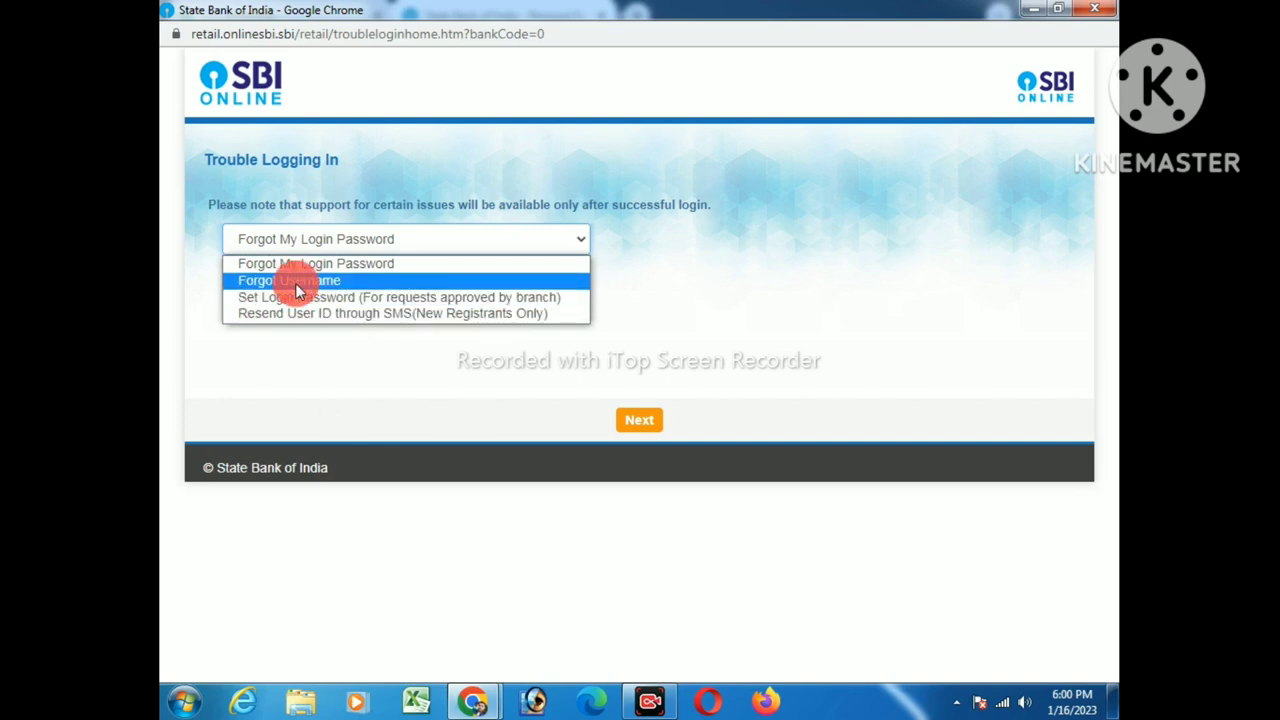
click(640, 426)
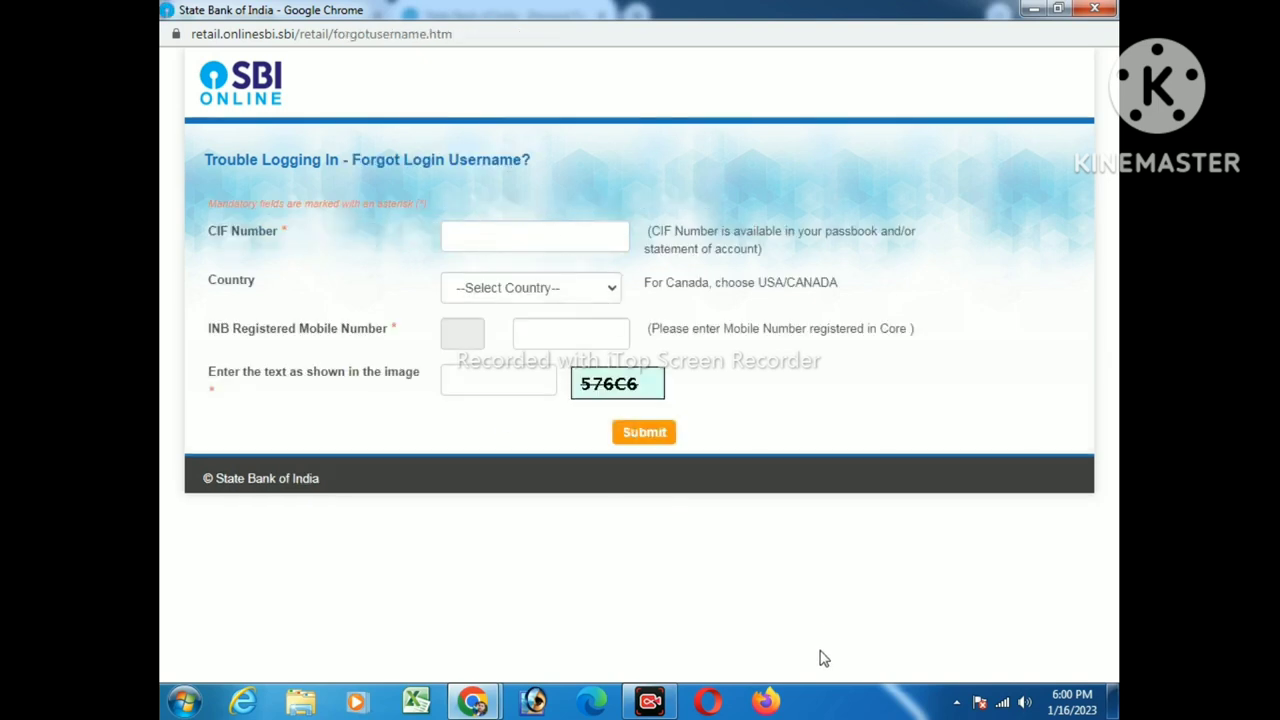
mouse_move(197, 178)
mouse_down()
mouse_move(637, 223)
mouse_move(660, 260)
mouse_up()
drag(226, 272, 744, 341)
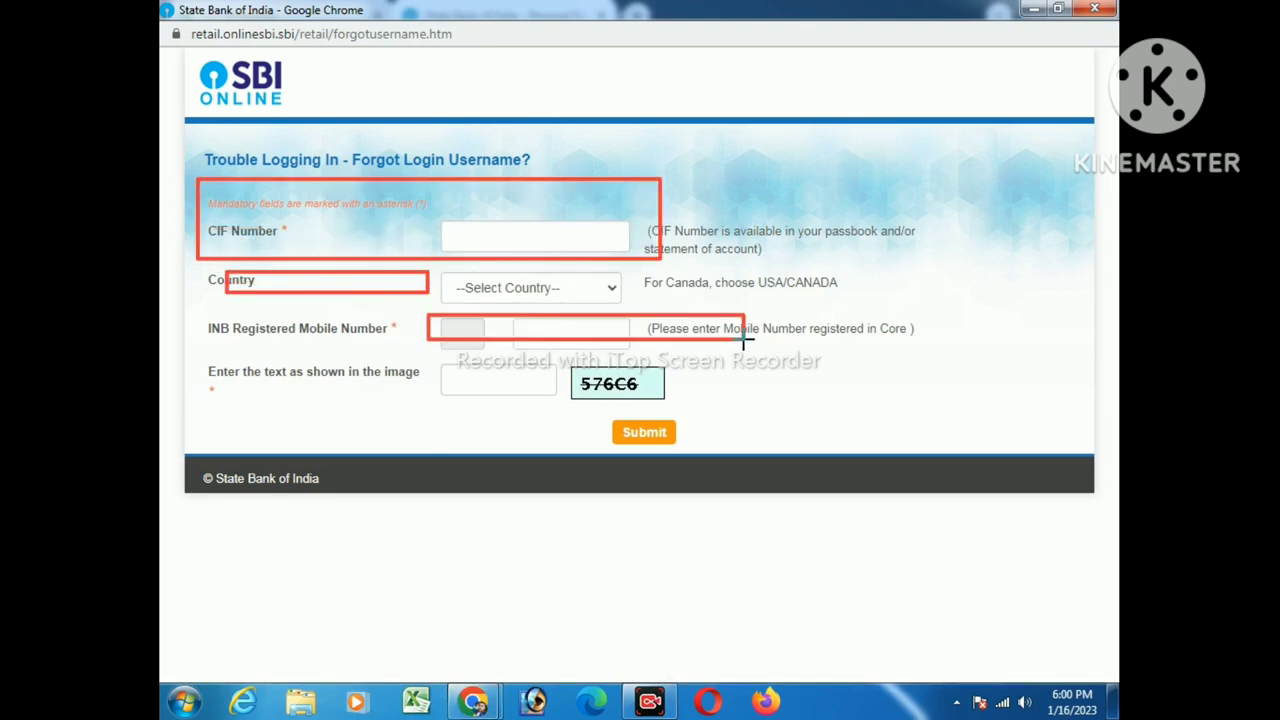
drag(581, 417, 651, 398)
drag(577, 425, 750, 440)
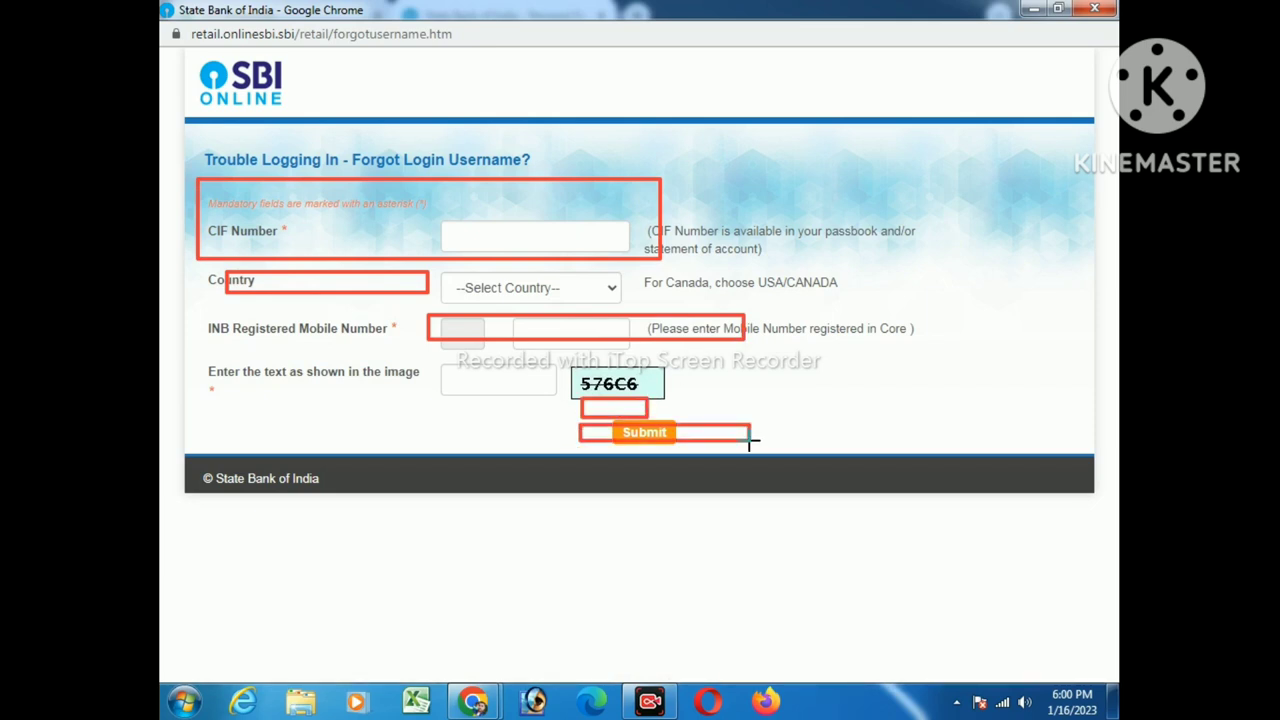
key(Escape)
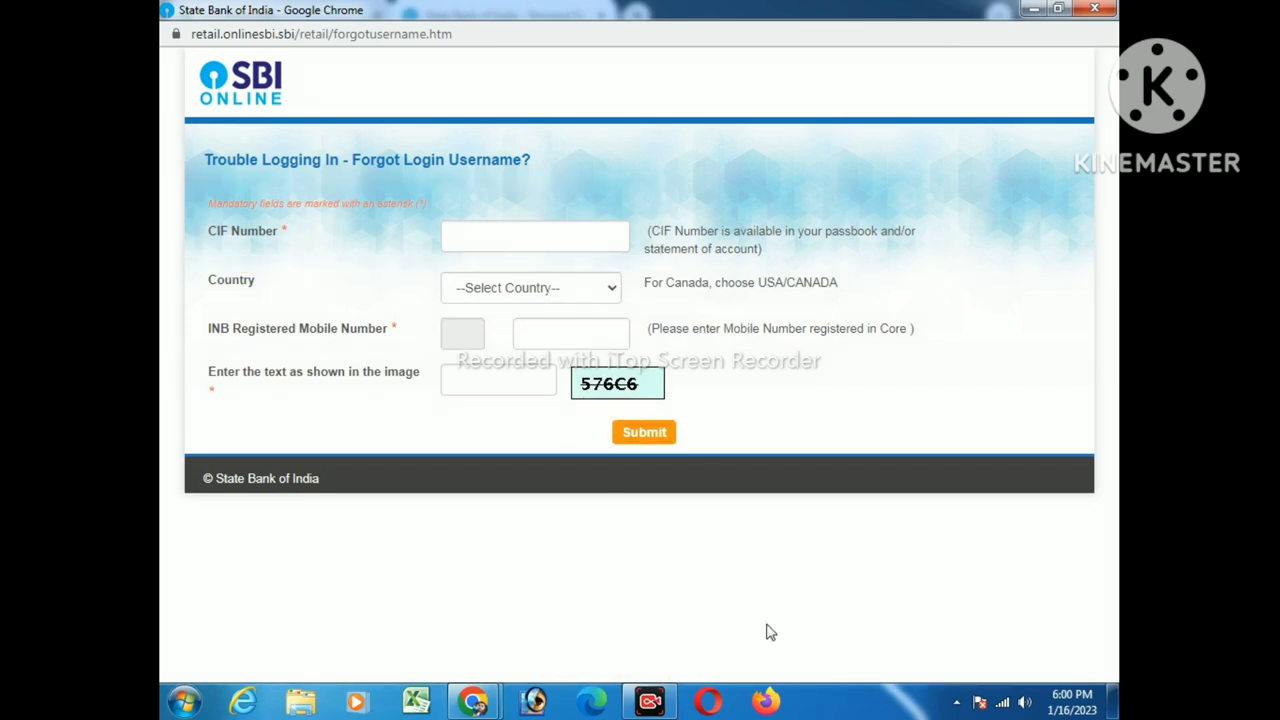
Submit the CIF number, country India, registered mobile number and captcha text, and confirm the username request with the one-time password
click(546, 245)
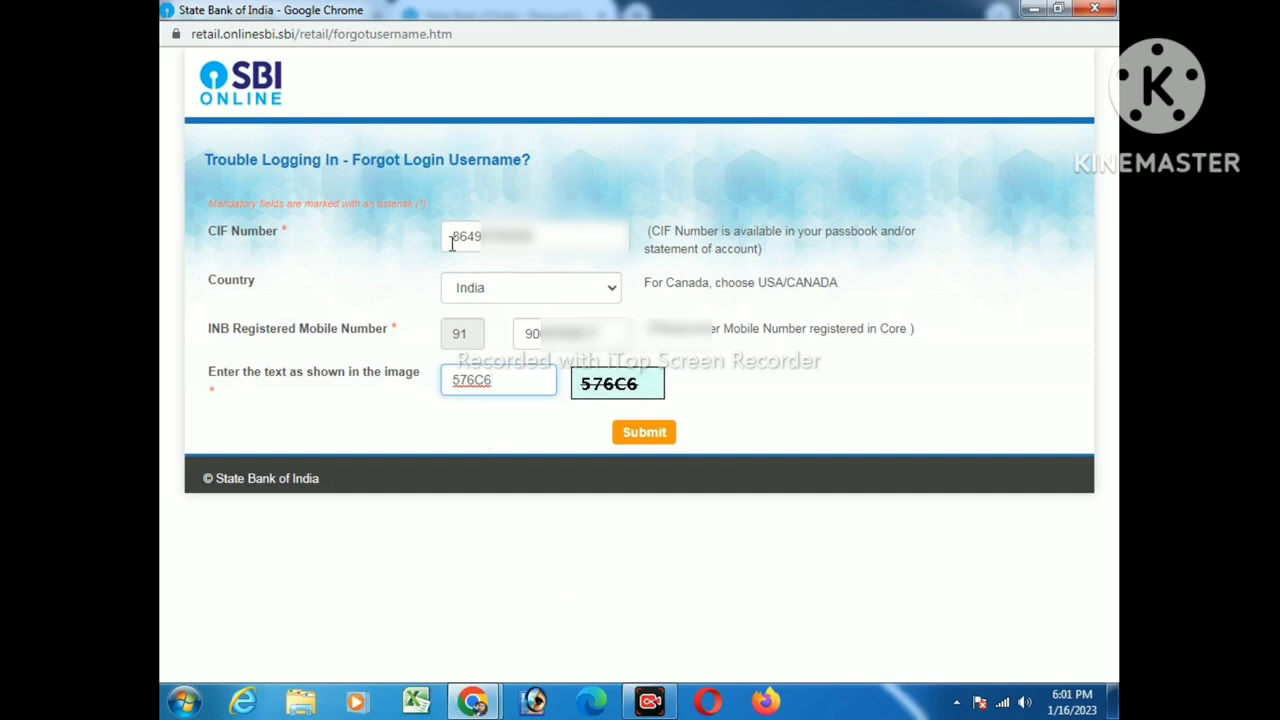
click(644, 433)
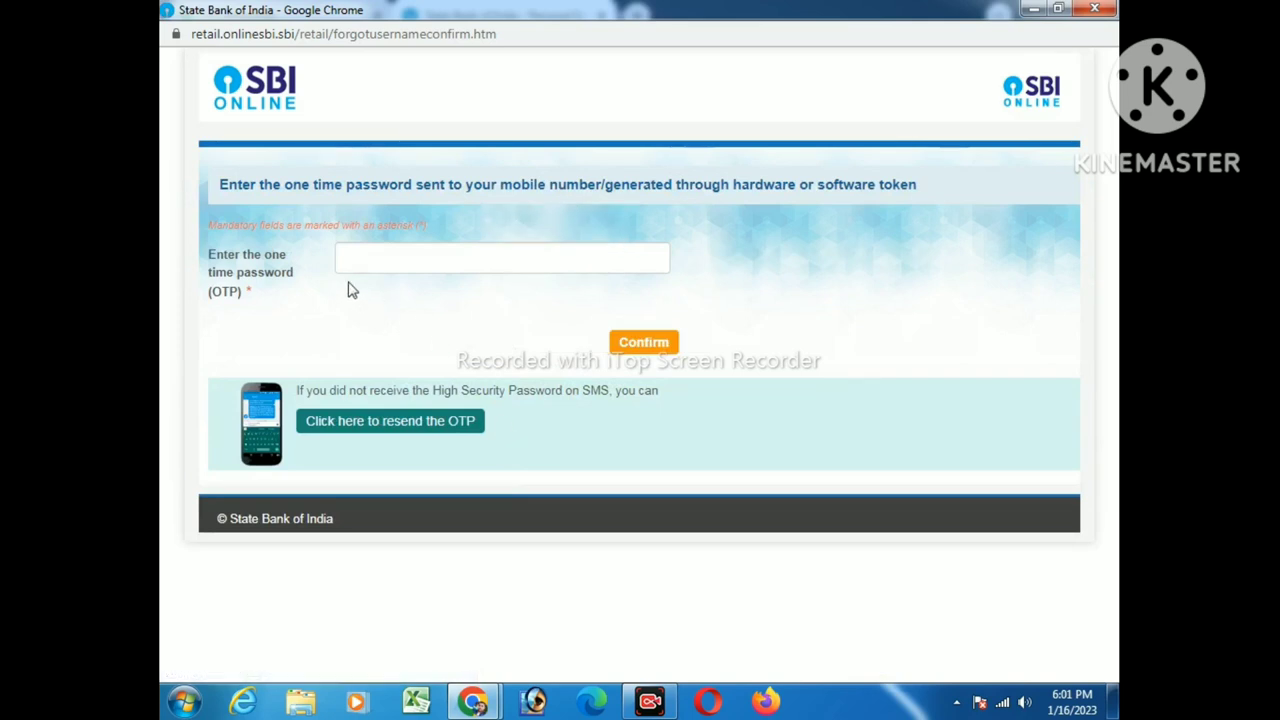
click(408, 245)
key(ctrl+v)
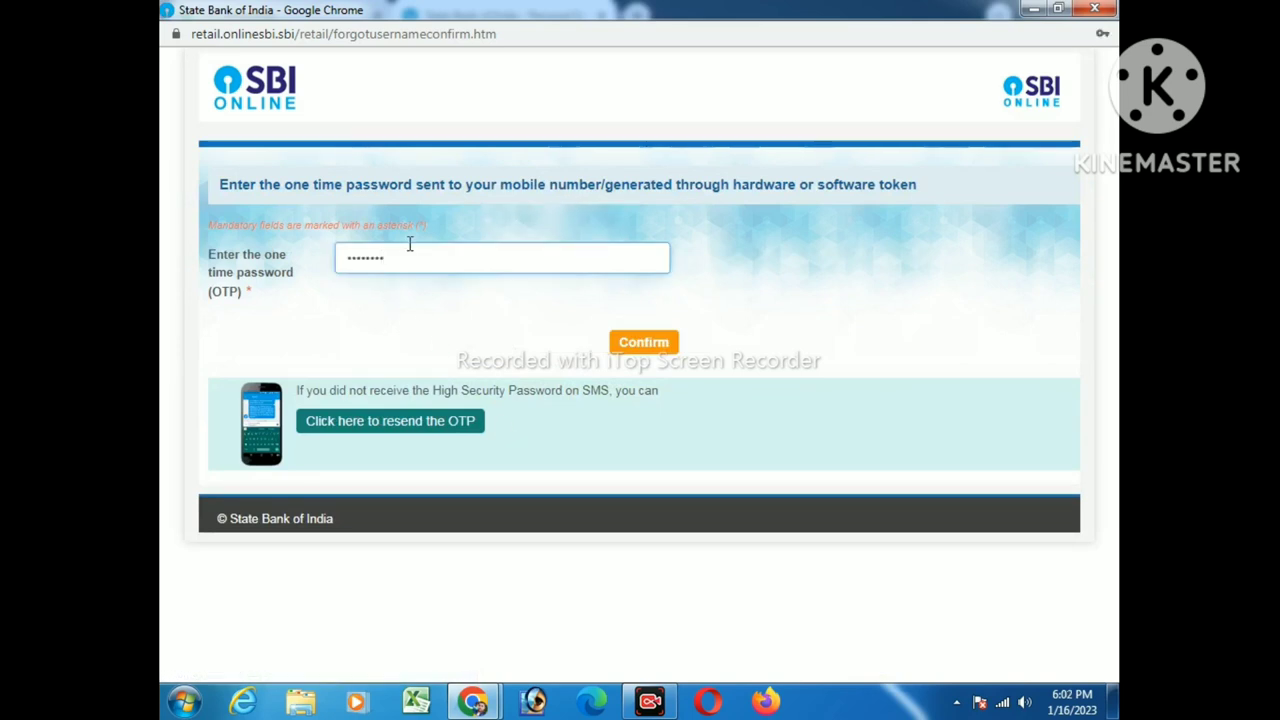
click(644, 345)
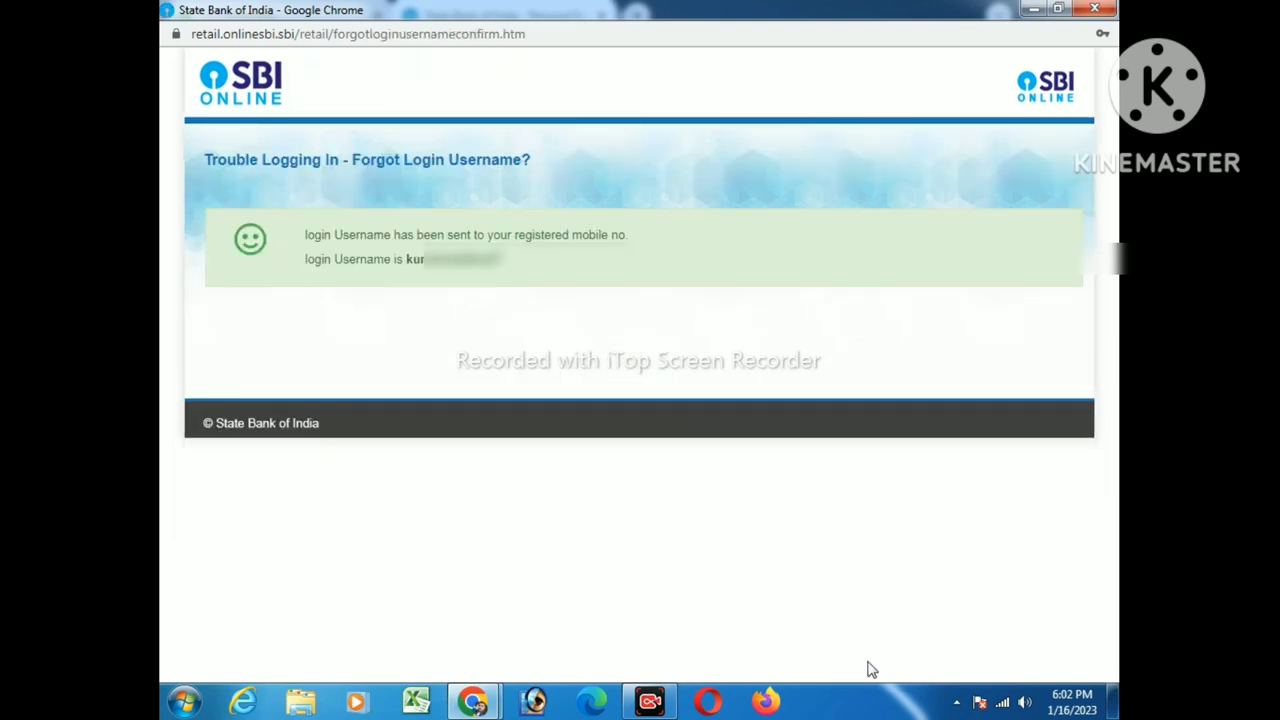
click(823, 657)
mouse_move(291, 225)
mouse_down()
mouse_move(580, 297)
mouse_move(631, 292)
mouse_up()
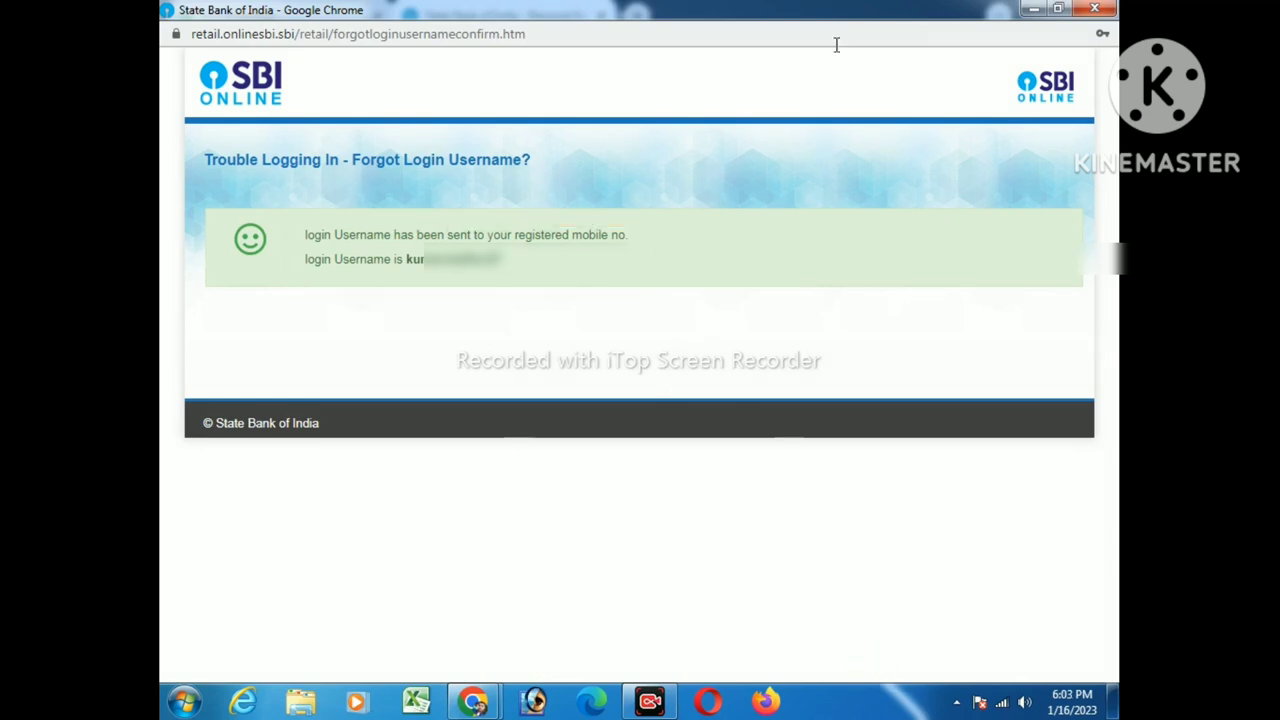
Close the username recovery window and reopen login recovery, proceeding with Forgot My Login Password in a maximized window
click(1092, 9)
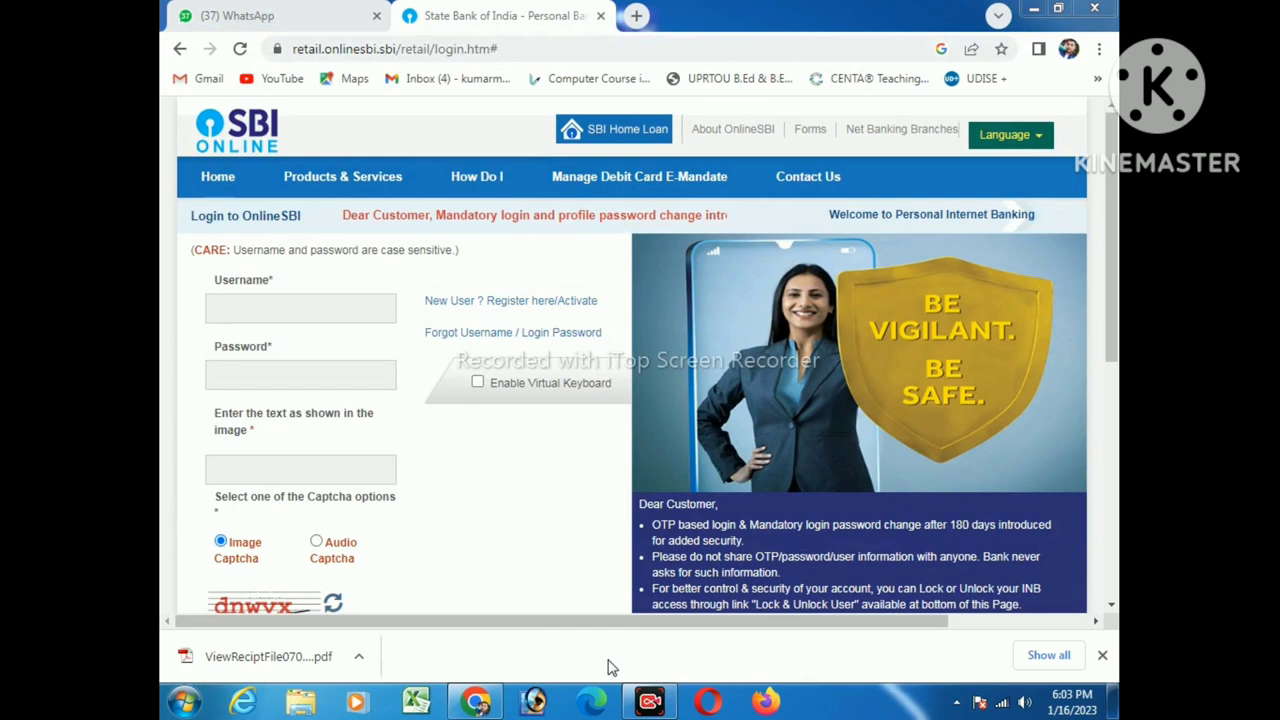
drag(419, 315, 617, 357)
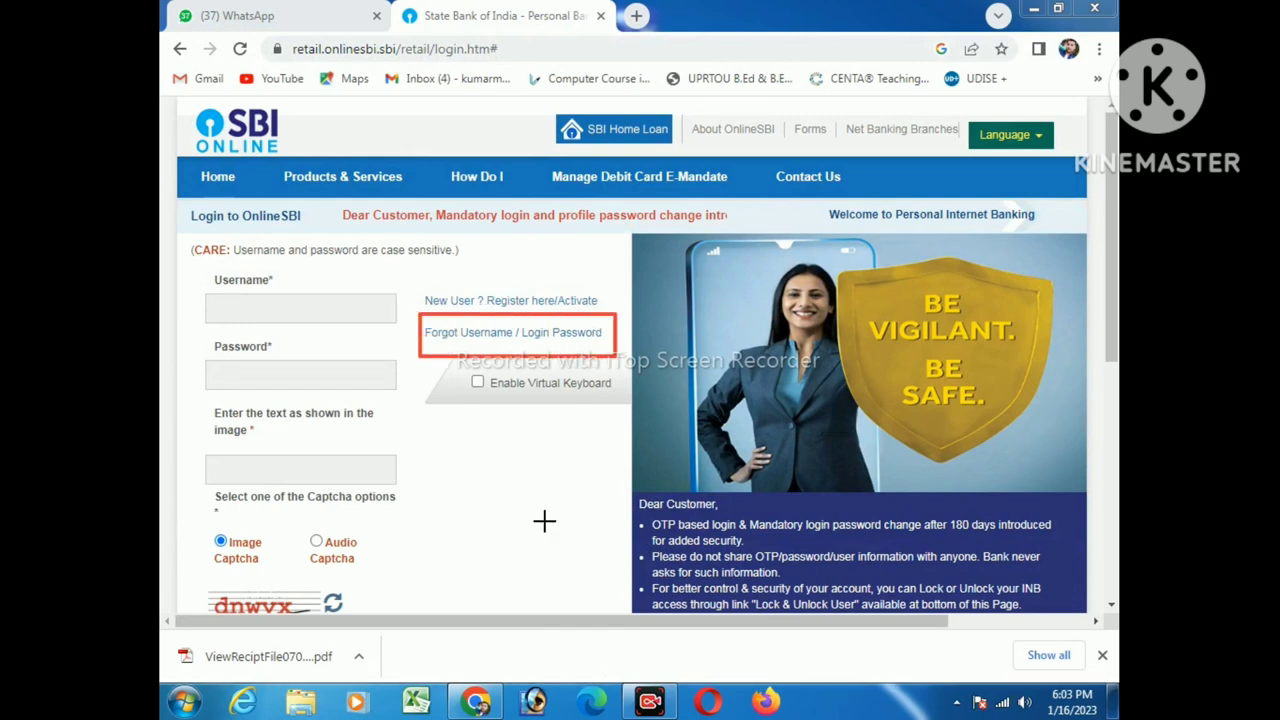
click(523, 335)
click(378, 247)
click(371, 278)
click(534, 430)
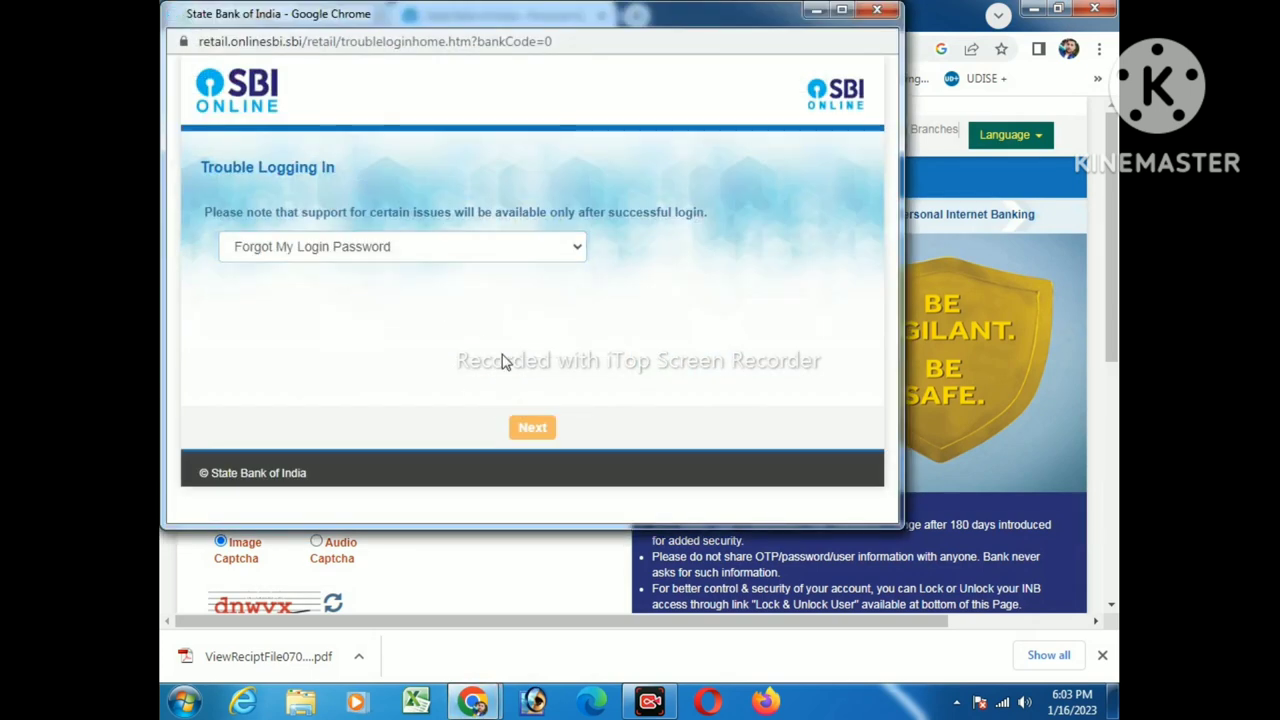
click(841, 9)
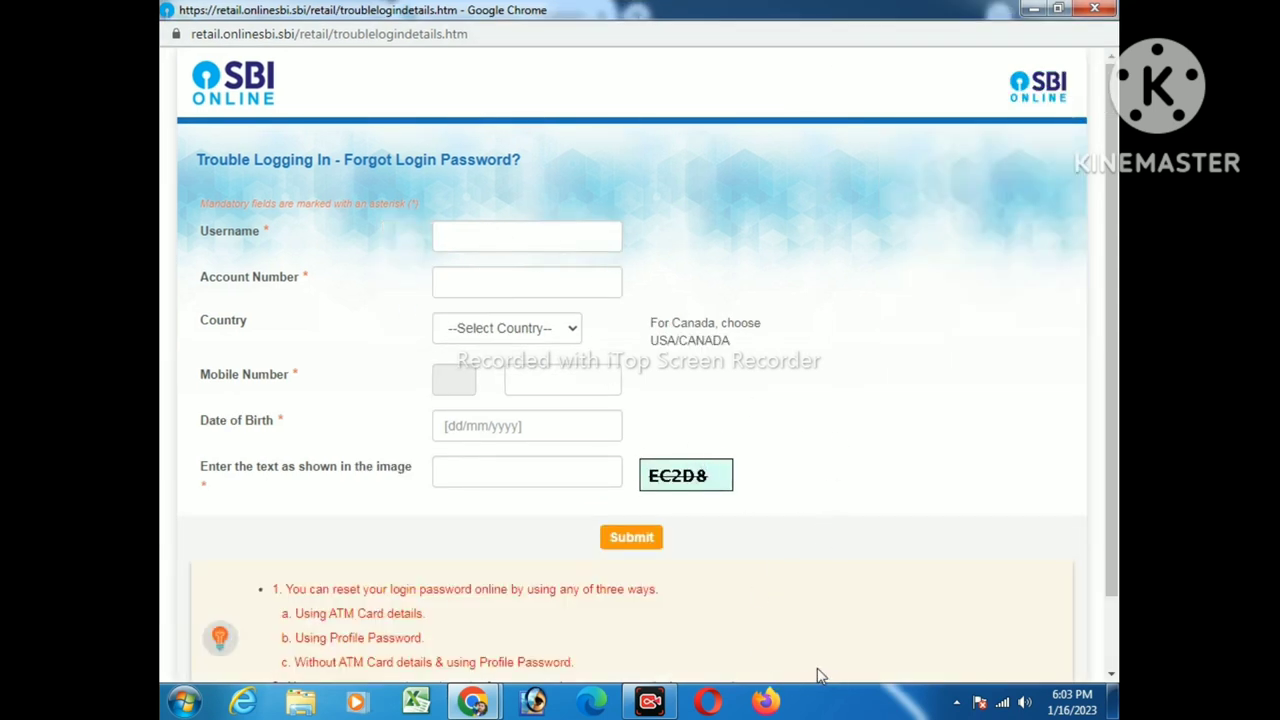
mouse_move(180, 193)
mouse_down()
mouse_move(574, 217)
mouse_move(664, 243)
mouse_up()
mouse_move(180, 263)
mouse_down()
mouse_move(523, 309)
mouse_move(621, 296)
mouse_up()
drag(428, 316, 609, 358)
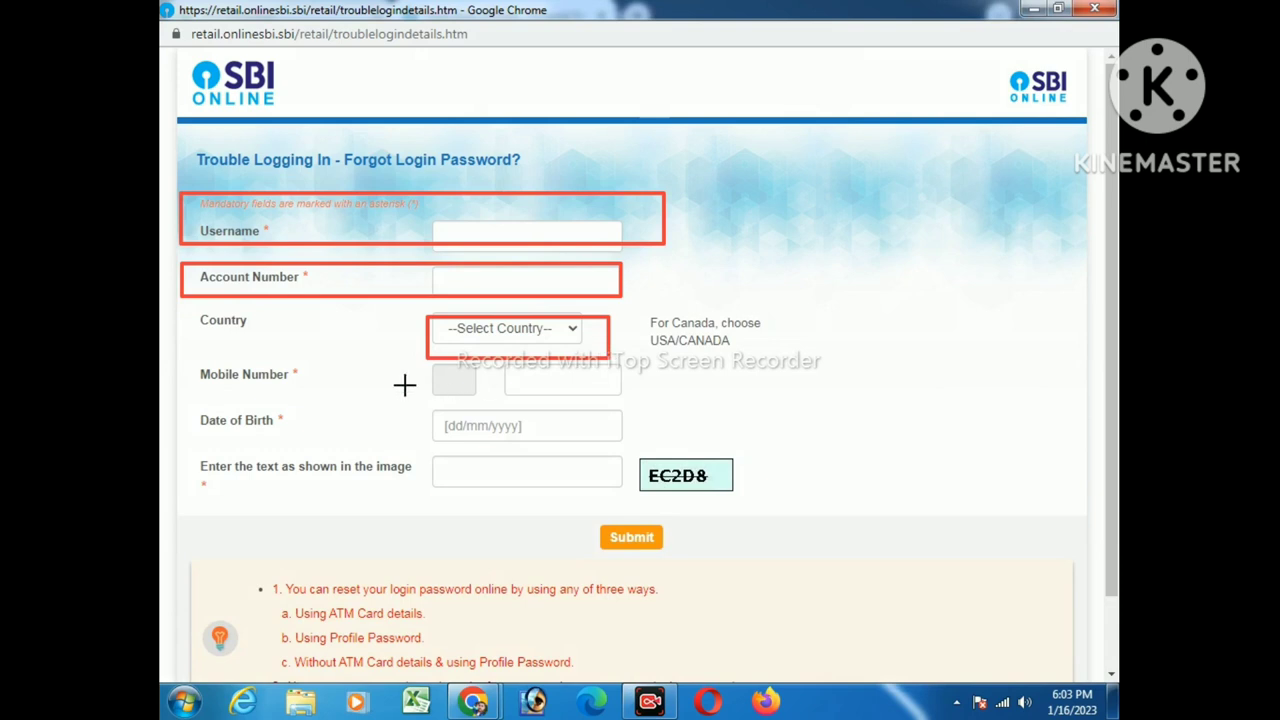
drag(426, 384, 647, 387)
drag(415, 405, 673, 429)
mouse_move(517, 458)
mouse_down()
mouse_move(580, 495)
mouse_move(763, 500)
mouse_up()
drag(573, 509, 726, 566)
key(Escape)
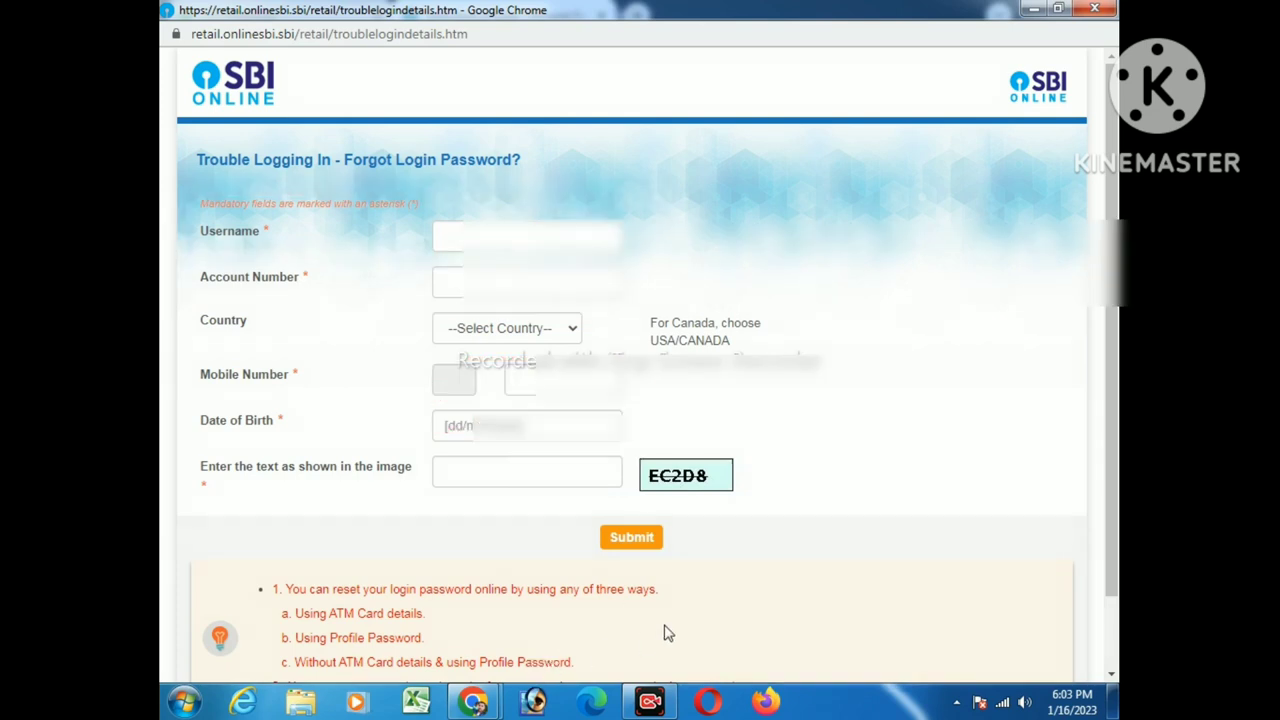
Submit the username, account number, country India, mobile number, date of birth and captcha text, and confirm with the one-time password
click(446, 236)
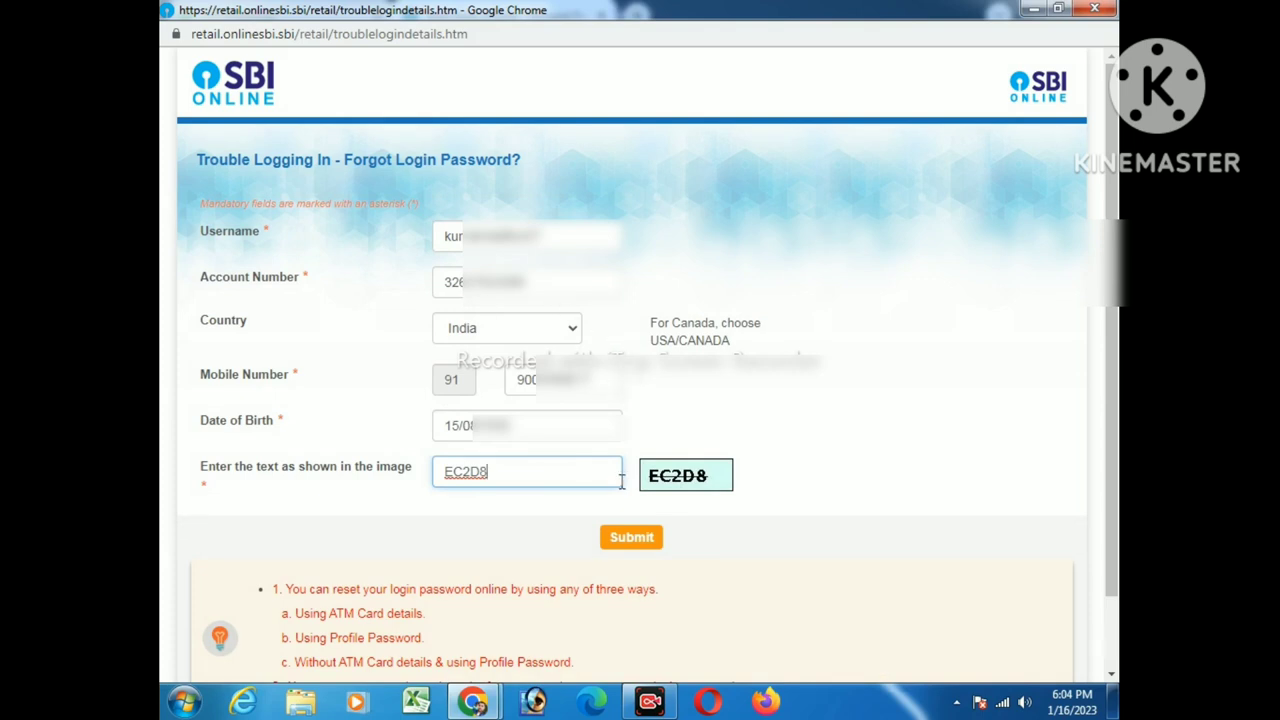
click(630, 540)
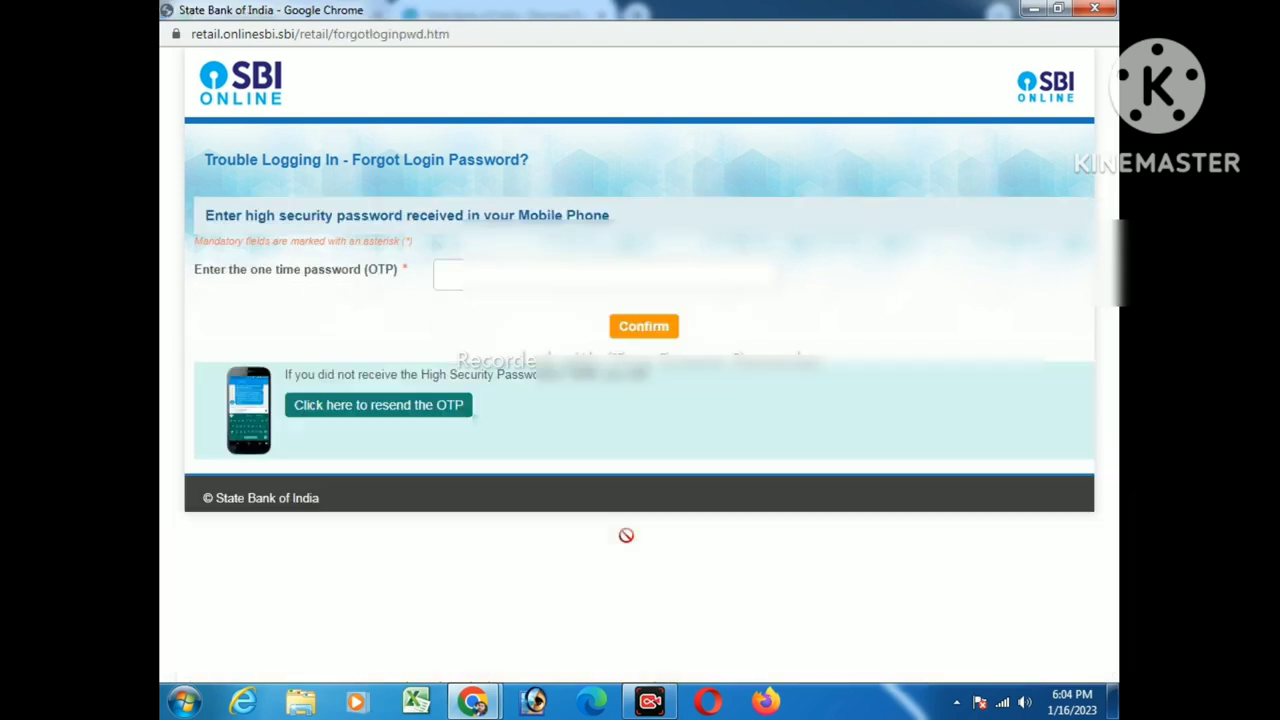
click(536, 284)
key(ctrl+v)
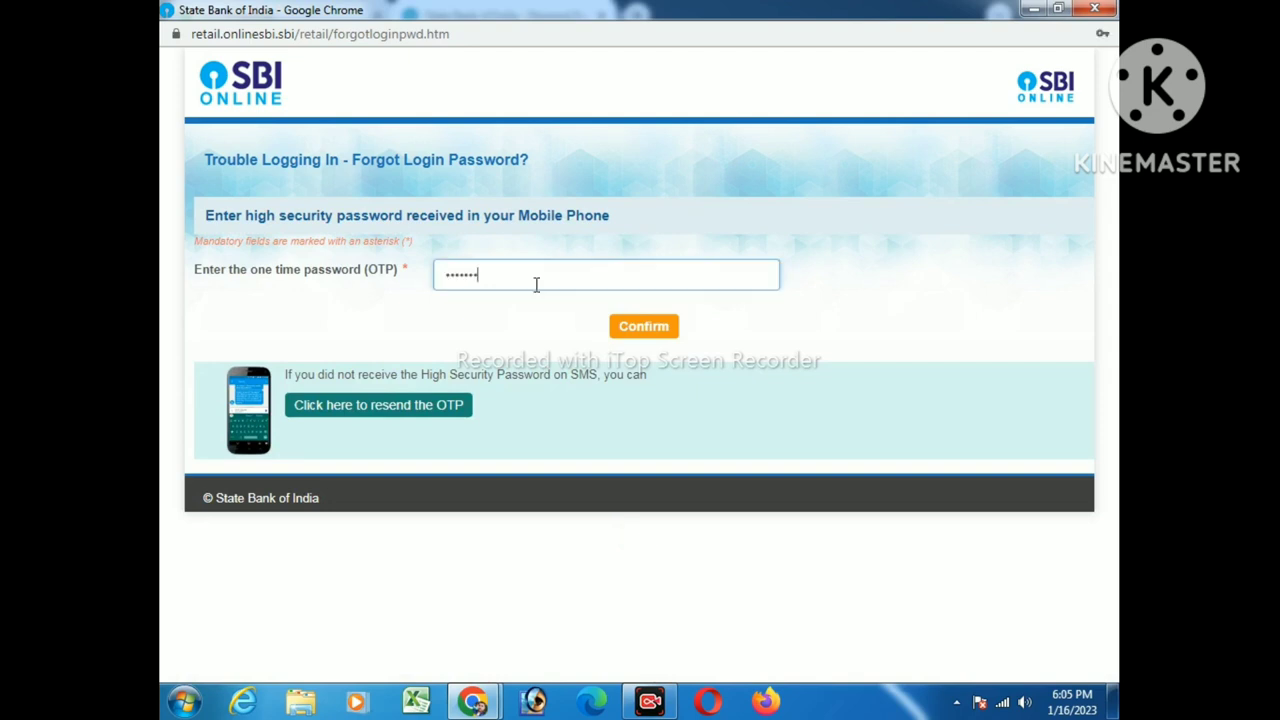
click(629, 329)
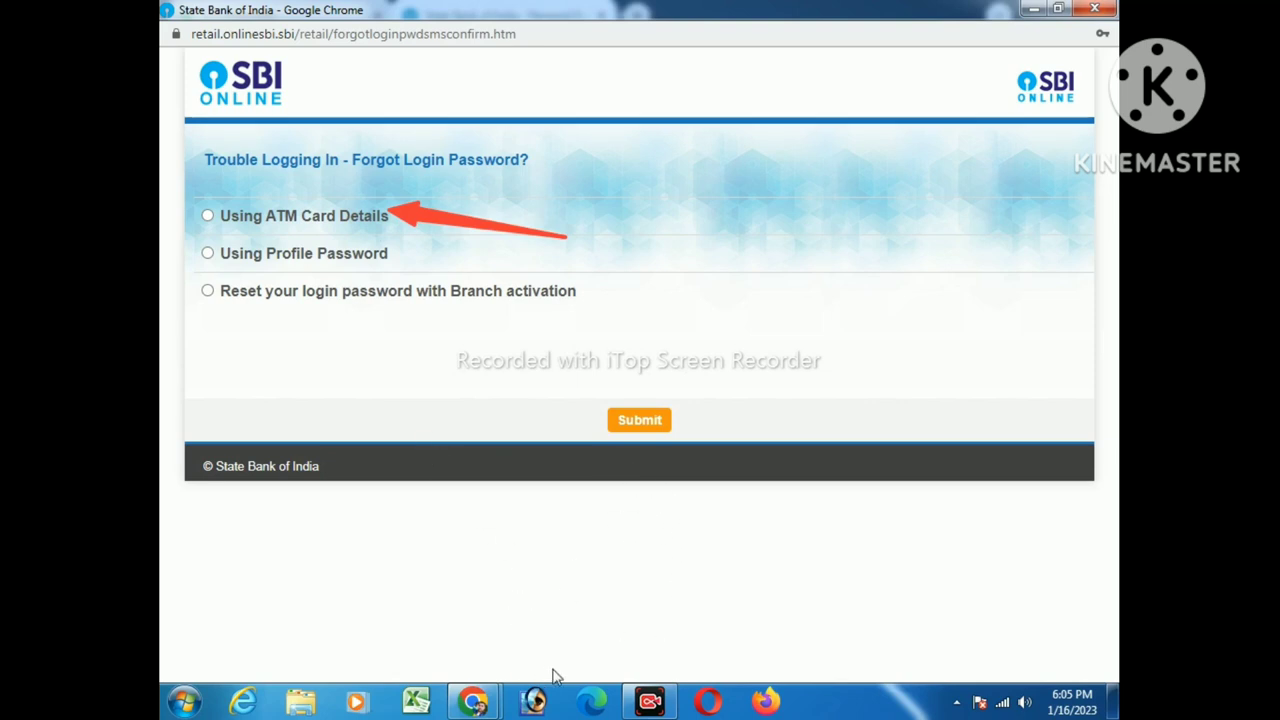
Choose to reset the login password Using ATM Card Details, and confirm the active debit card
click(207, 216)
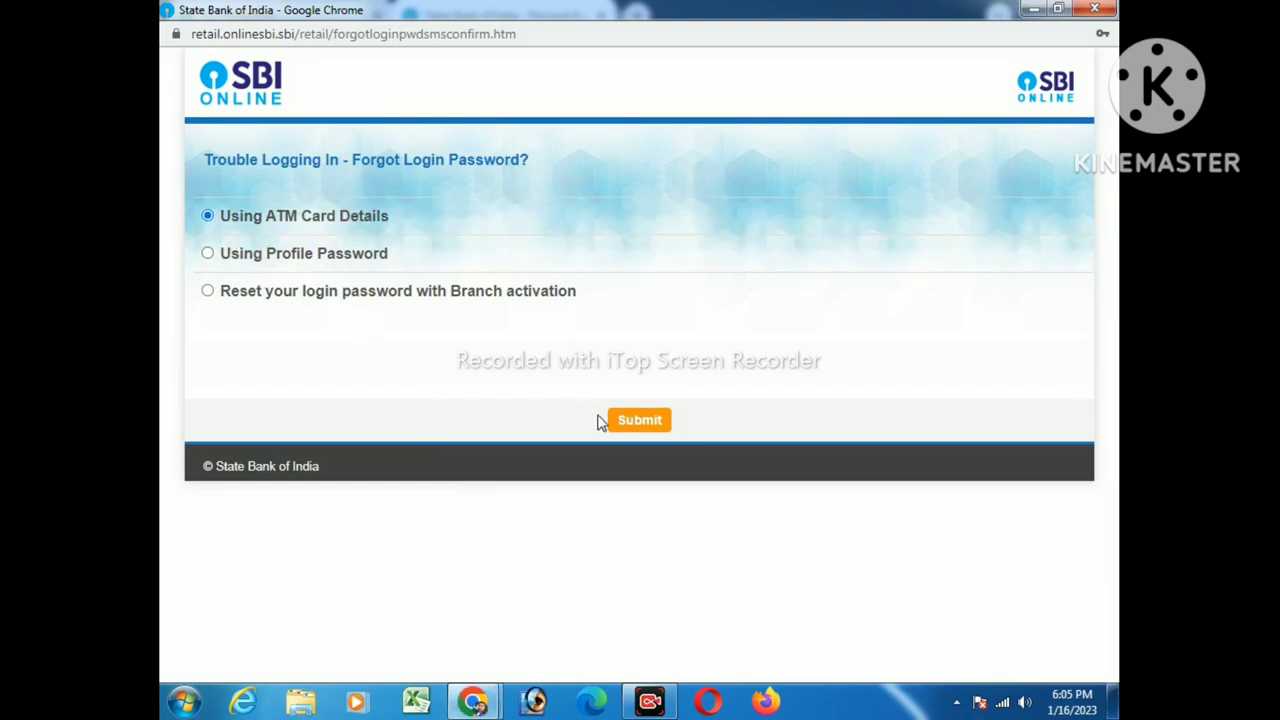
click(632, 424)
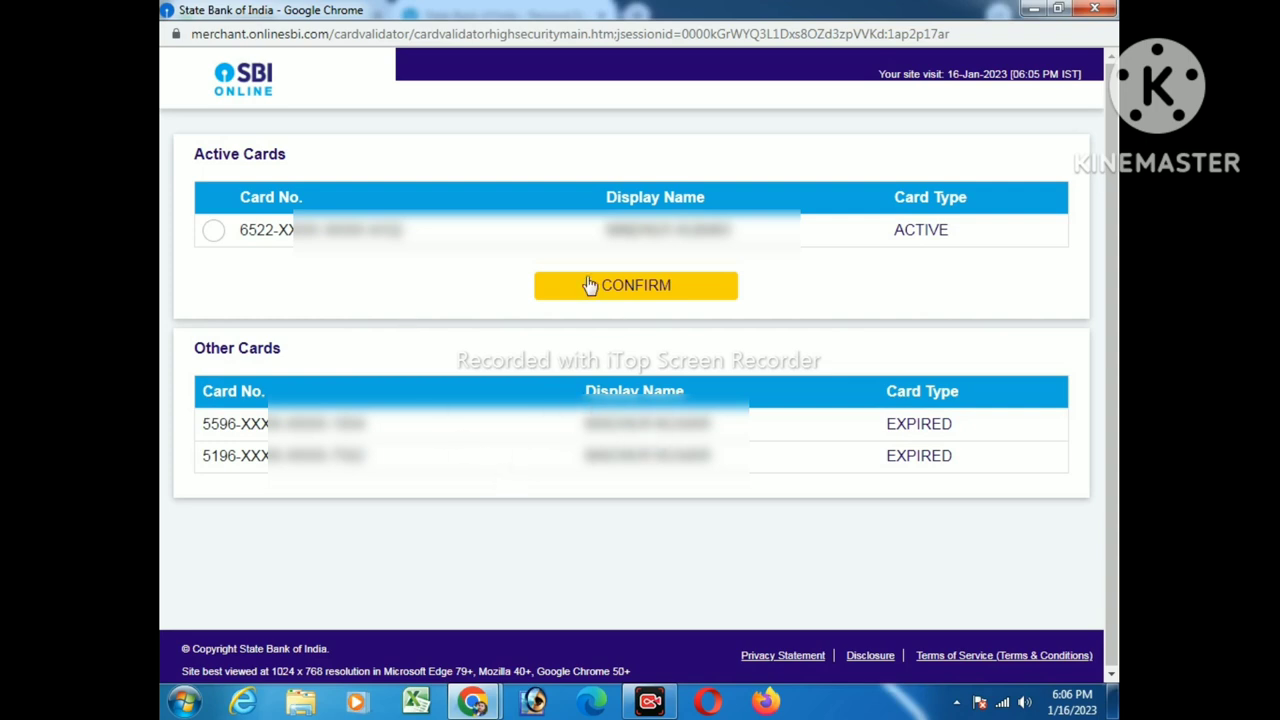
click(214, 232)
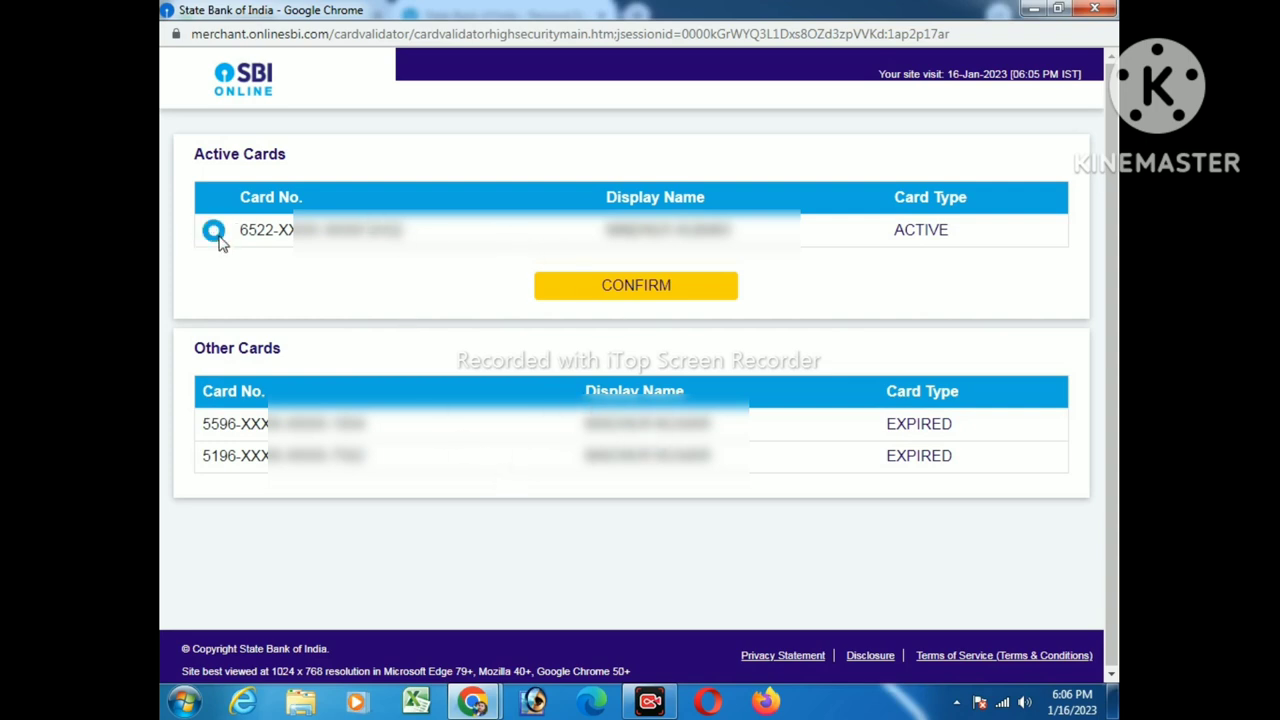
click(632, 290)
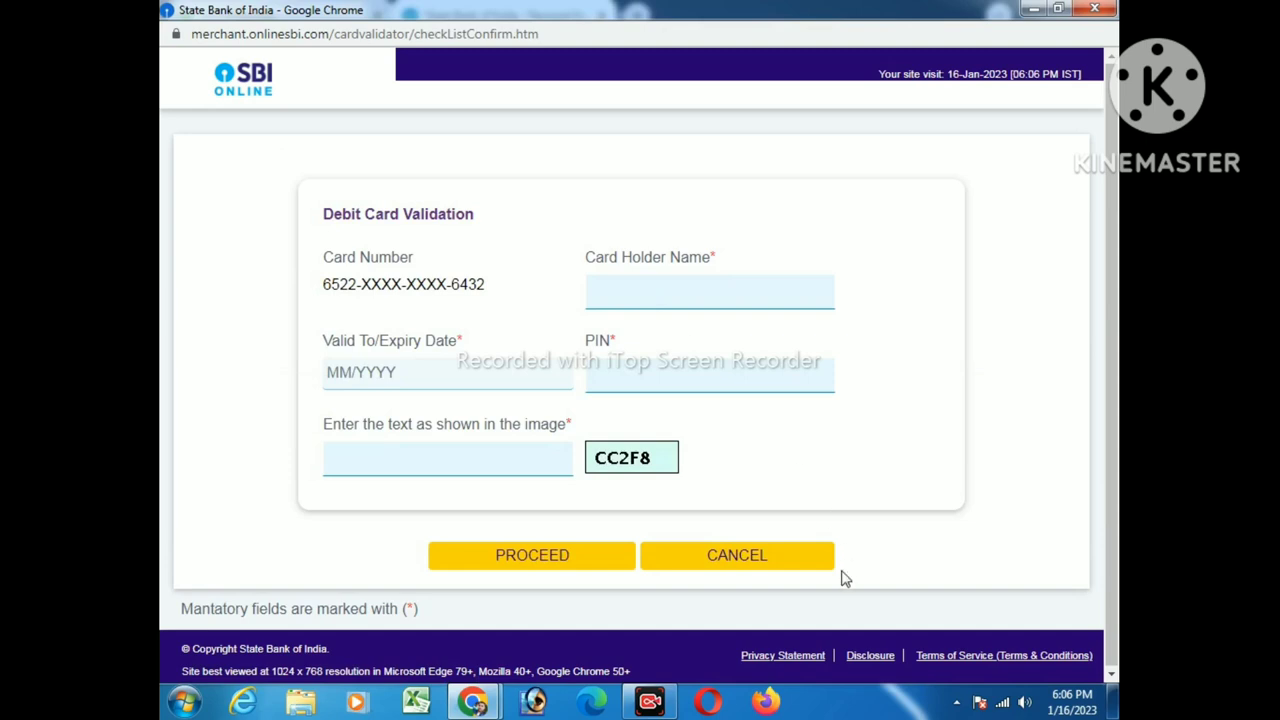
mouse_move(548, 240)
mouse_down()
mouse_move(766, 306)
mouse_move(910, 308)
mouse_up()
drag(563, 330, 888, 427)
drag(323, 331, 521, 406)
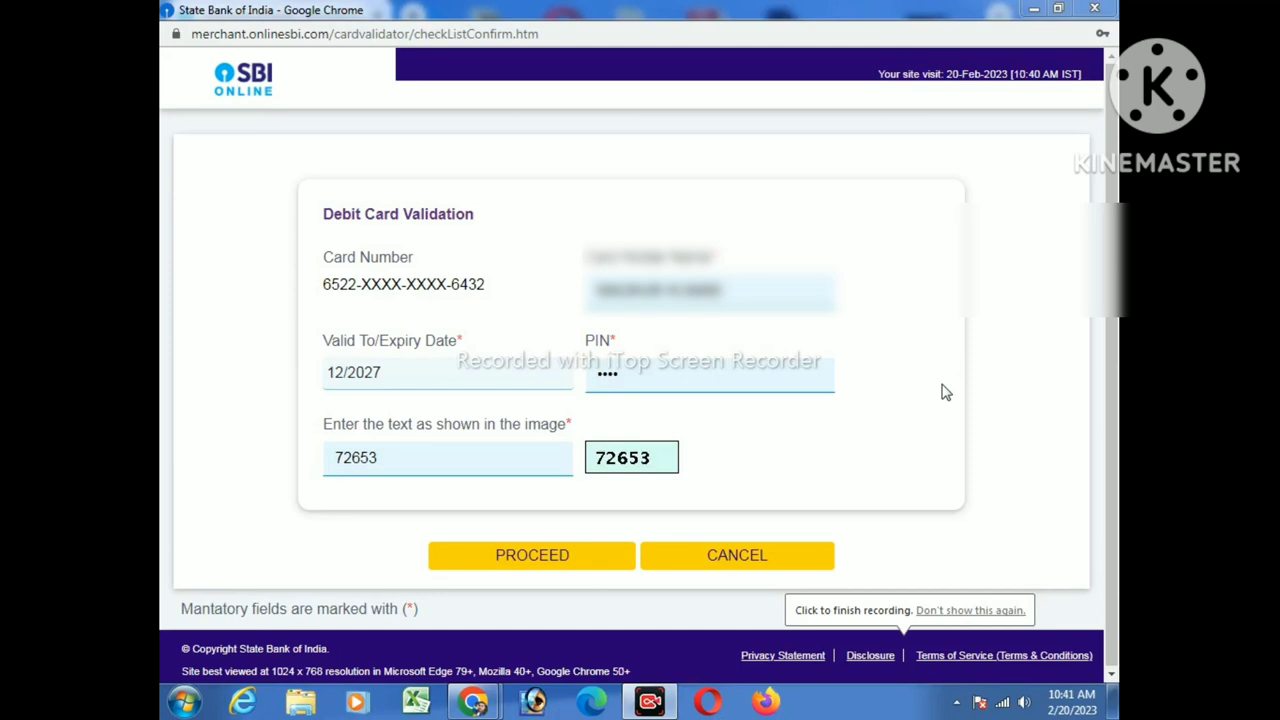
Enter the card holder name, expiry date, PIN and captcha text for the debit card validation and proceed
click(563, 558)
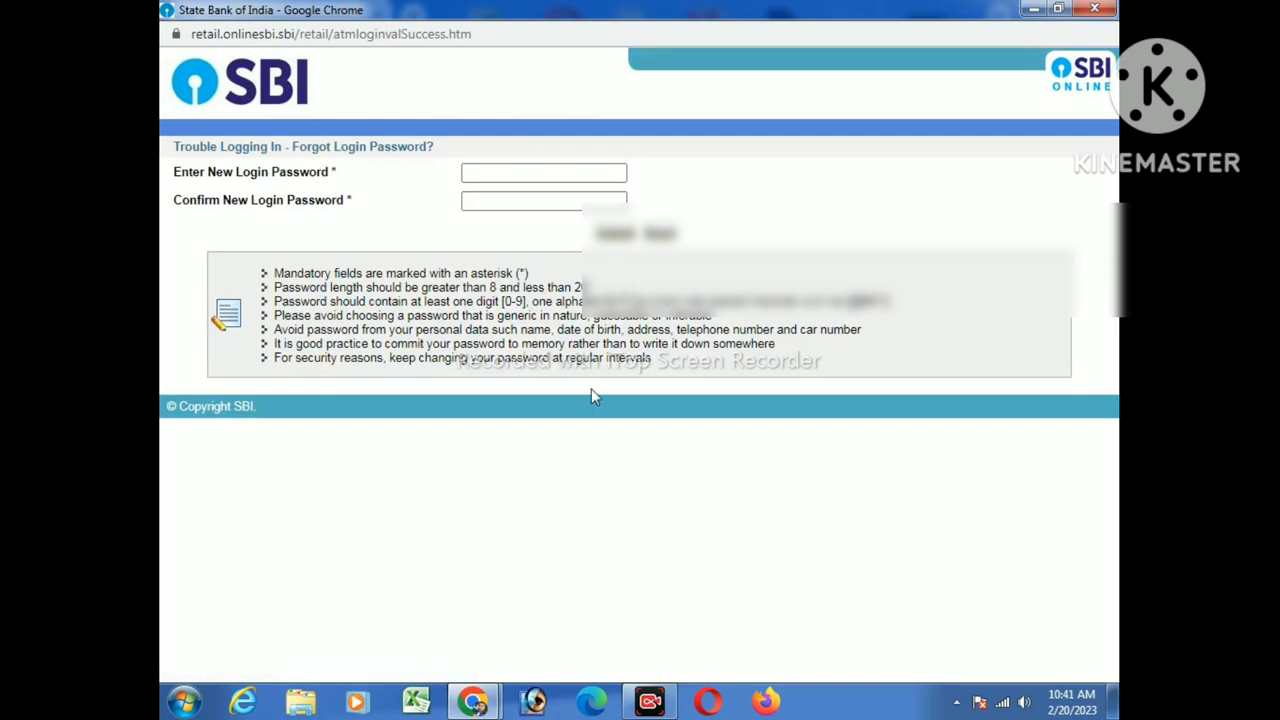
click(822, 656)
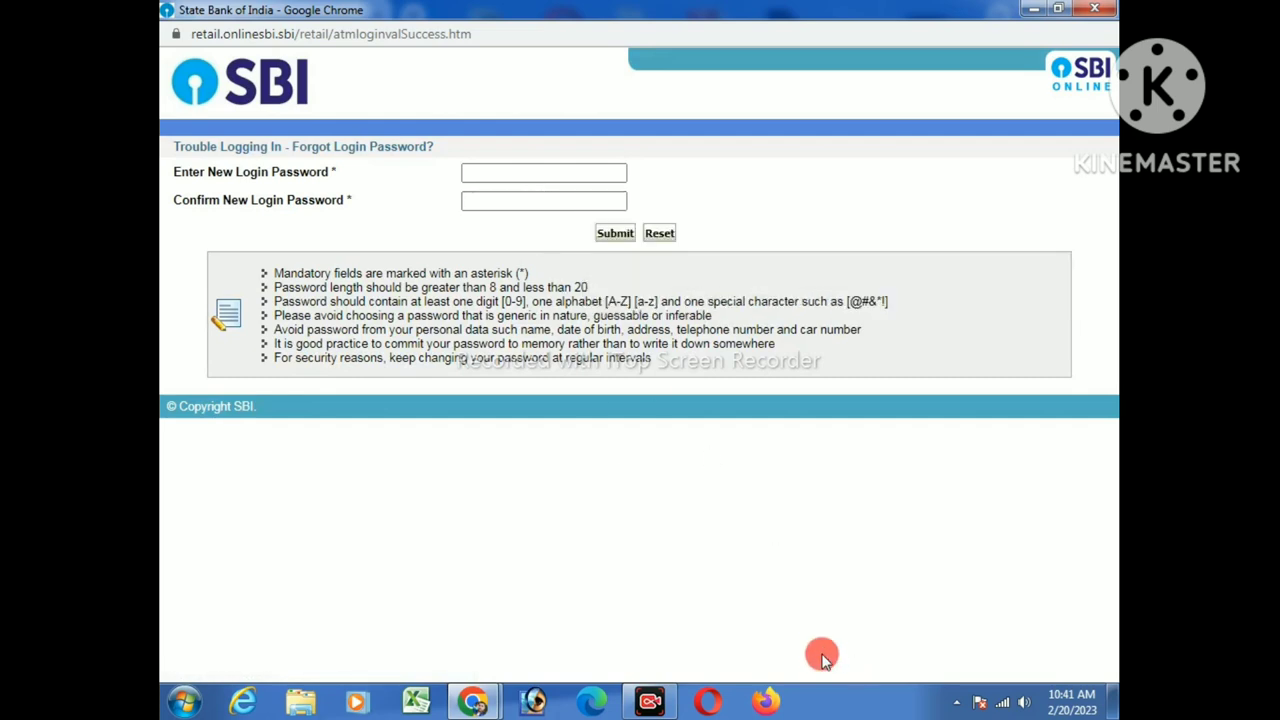
click(707, 665)
drag(817, 194, 630, 171)
drag(784, 234, 622, 201)
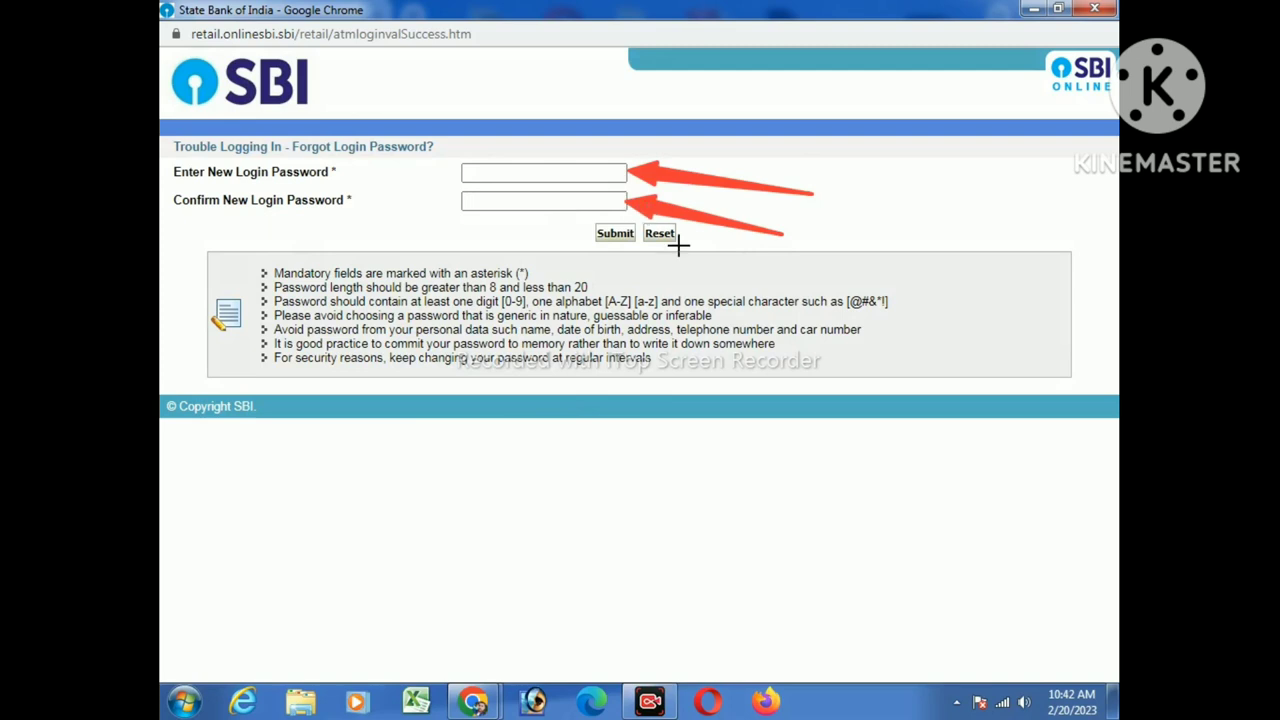
drag(527, 281, 582, 258)
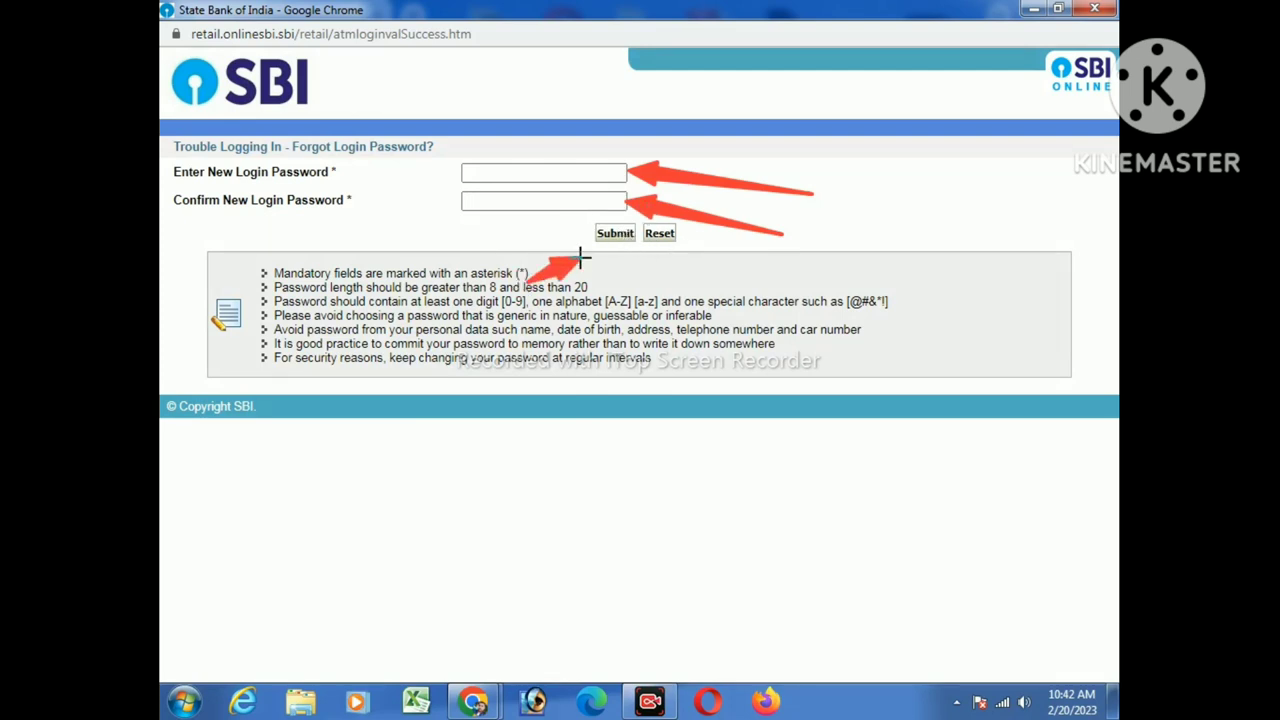
Enter a new login password, confirm it in the second field, and submit the password reset
key(Escape)
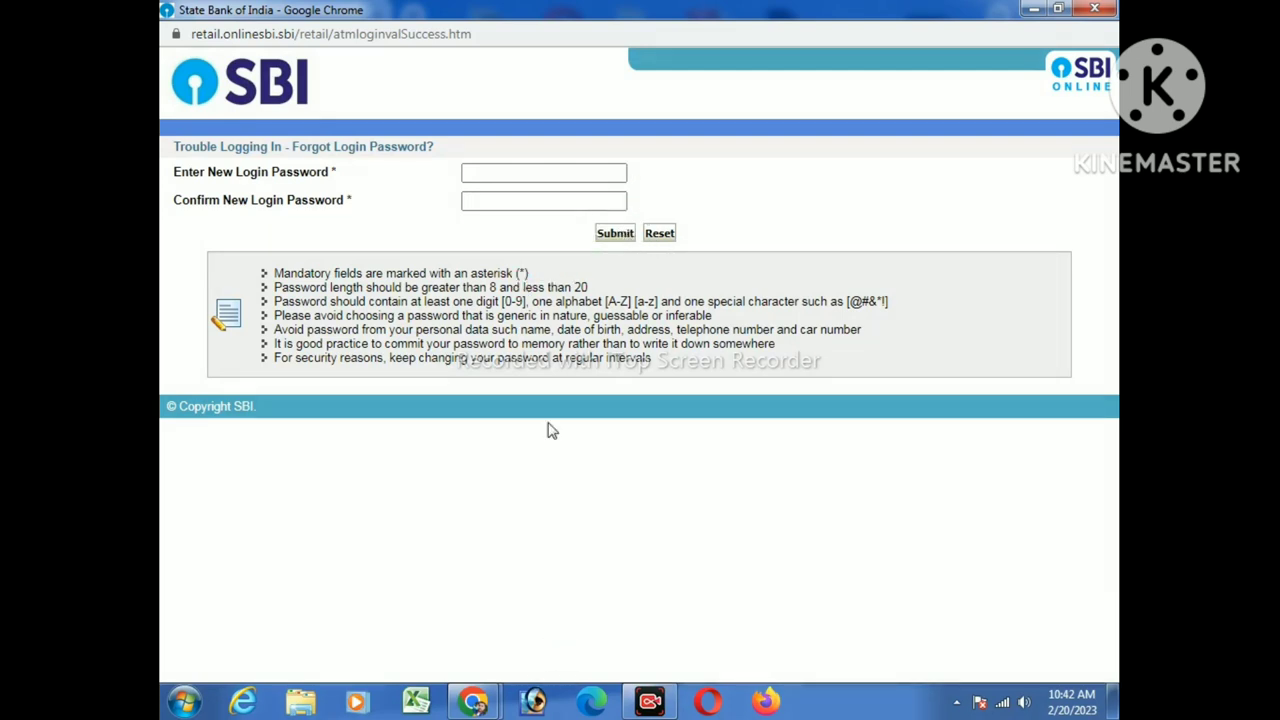
click(527, 173)
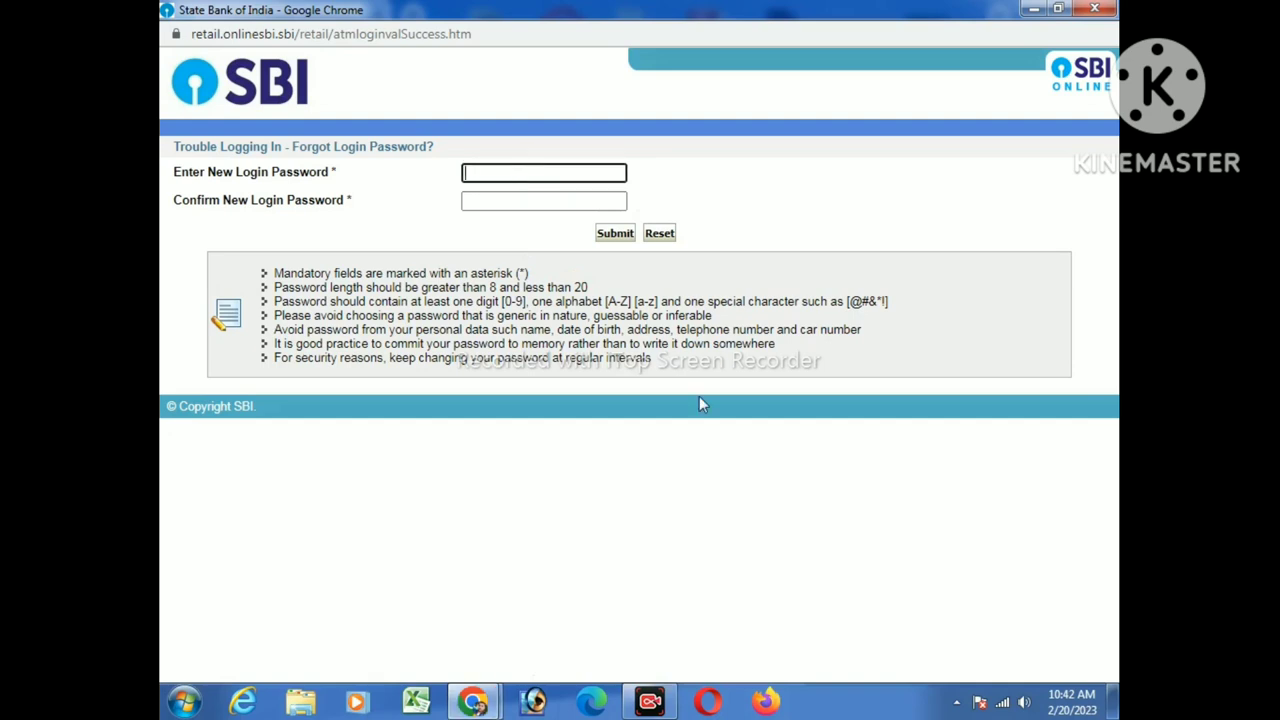
text(**********)
key(Tab)
text(**********)
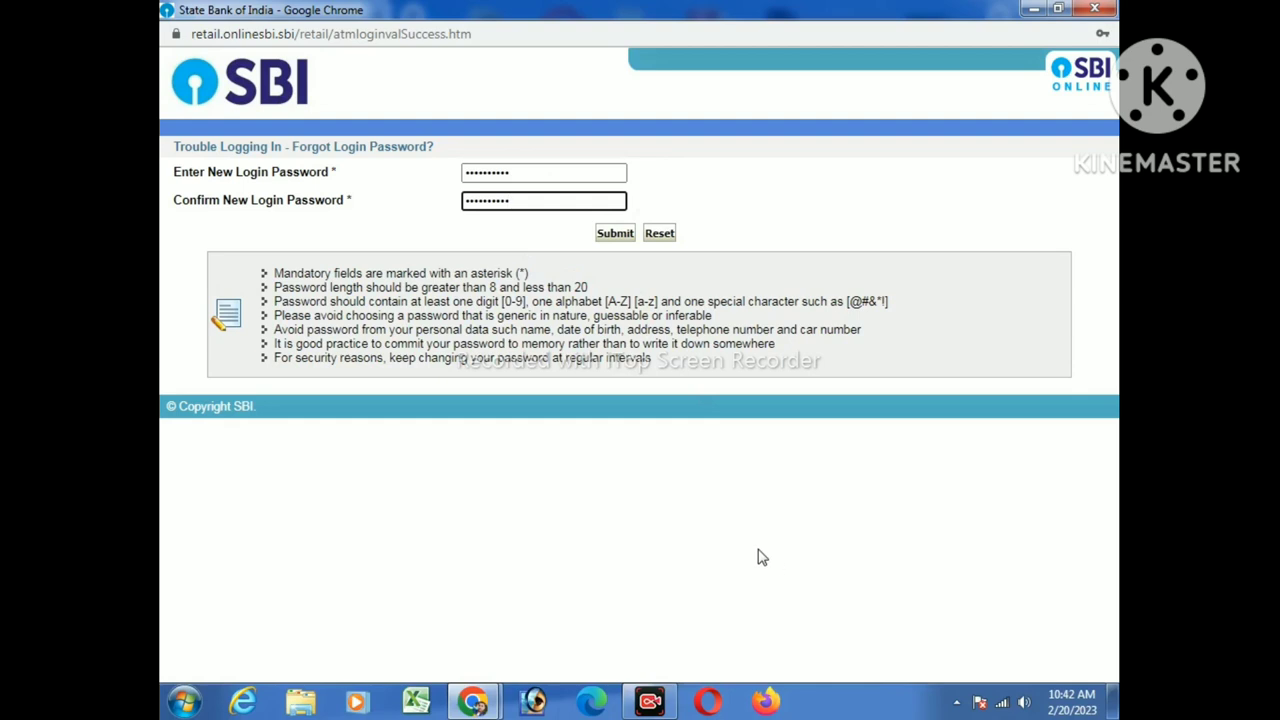
click(615, 237)
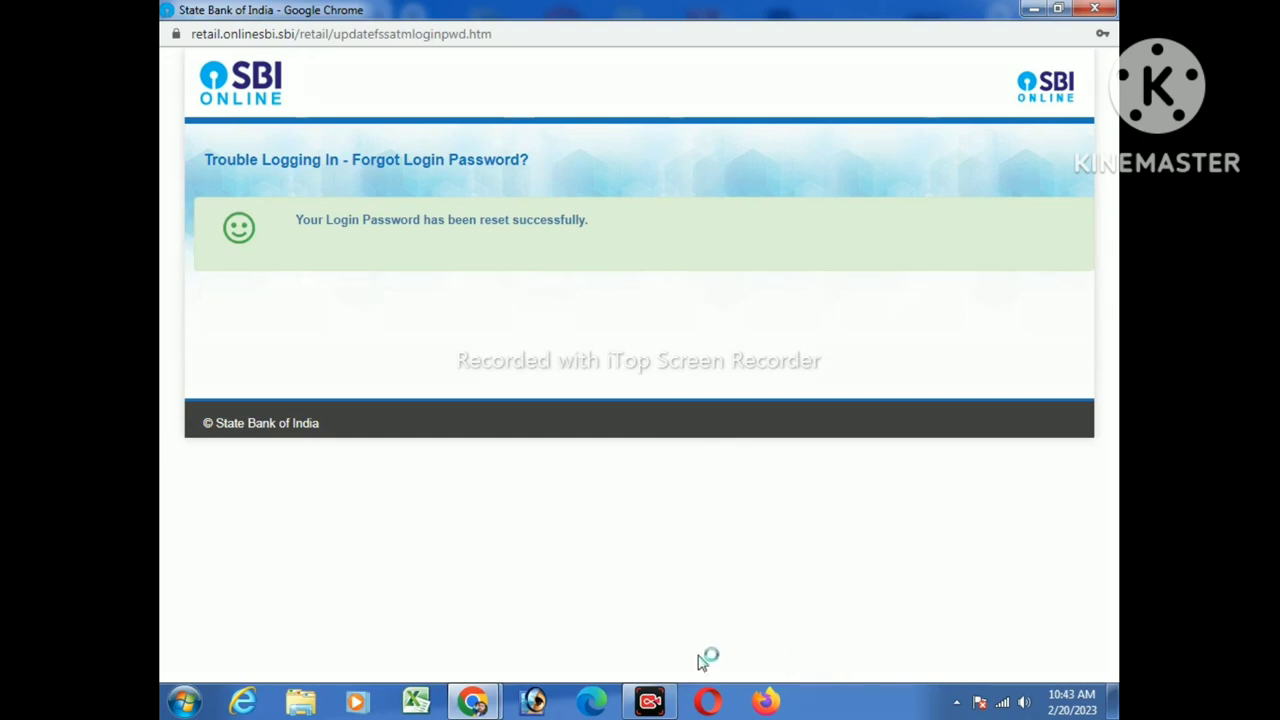
Close the password reset window and log in to OnlineSBI with the account credentials and the one-time password
drag(160, 302, 428, 245)
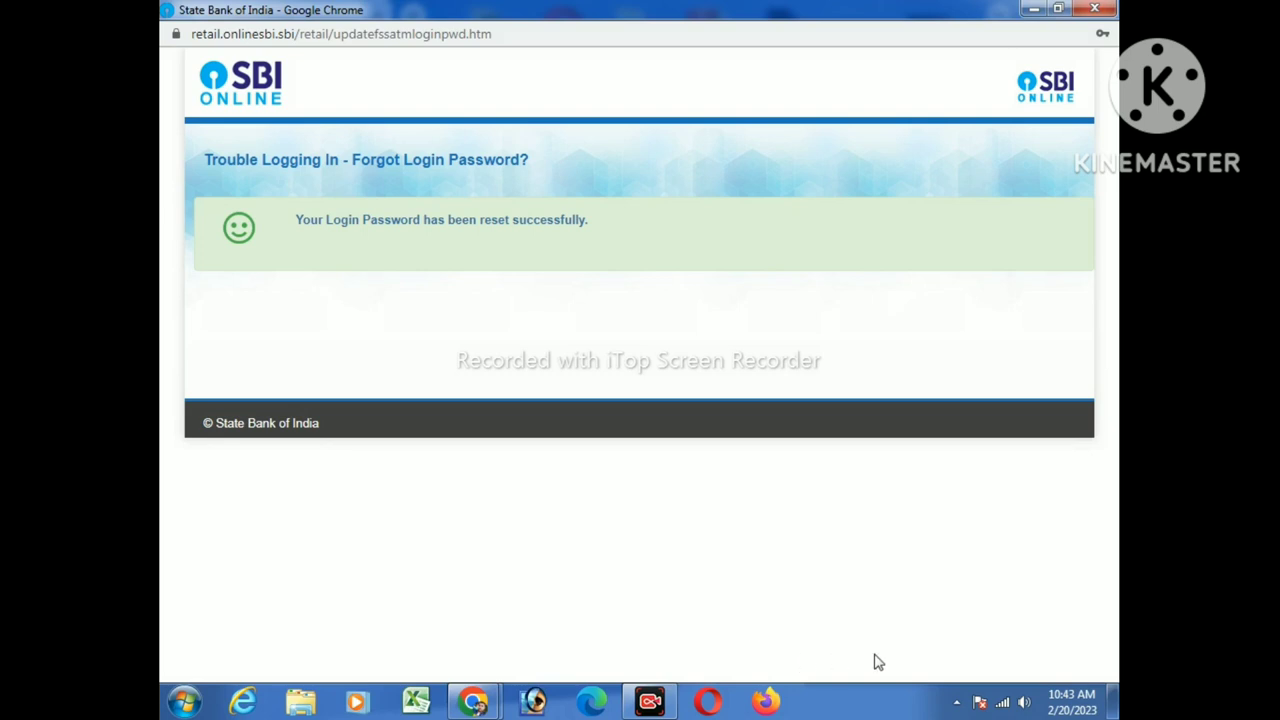
click(1094, 9)
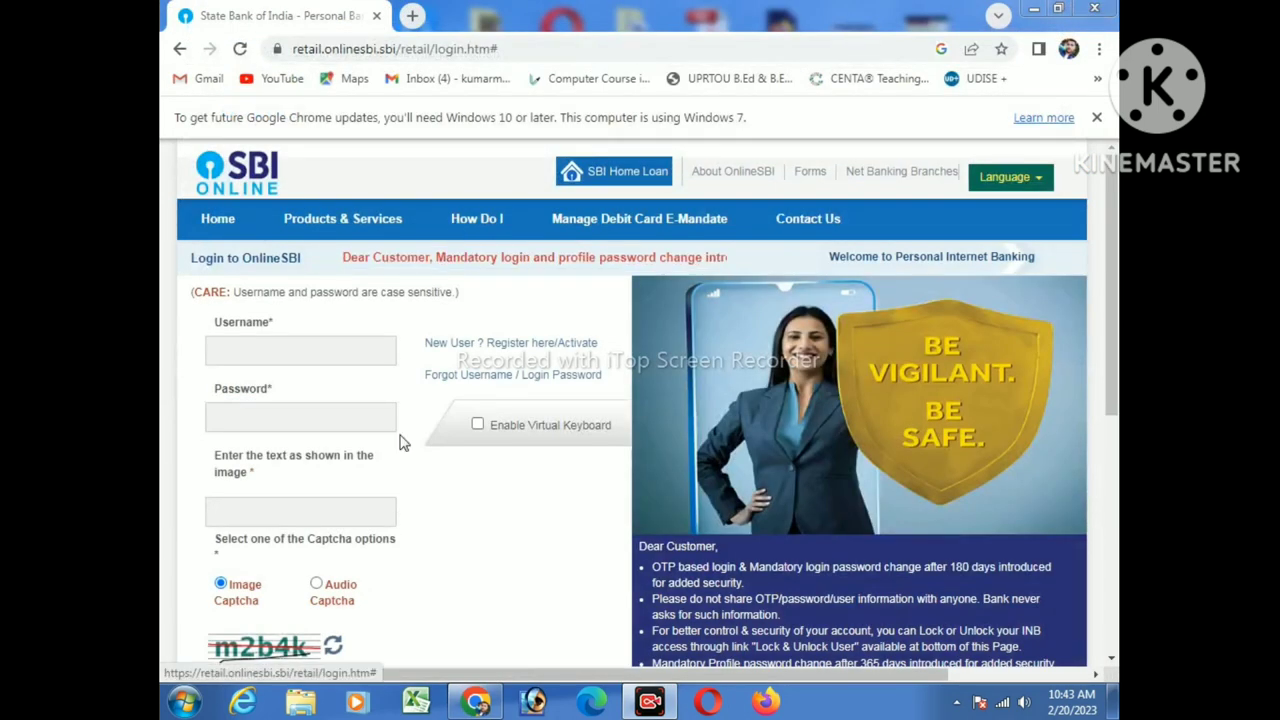
click(297, 351)
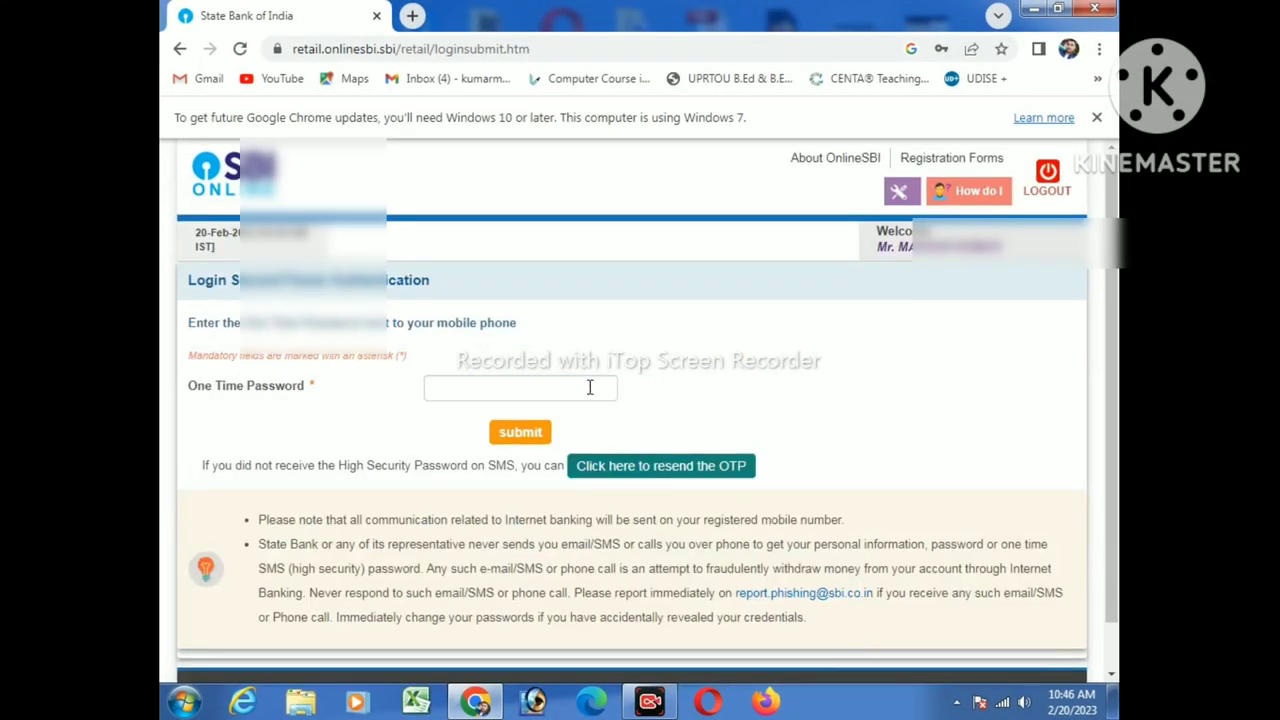
text(••••••)
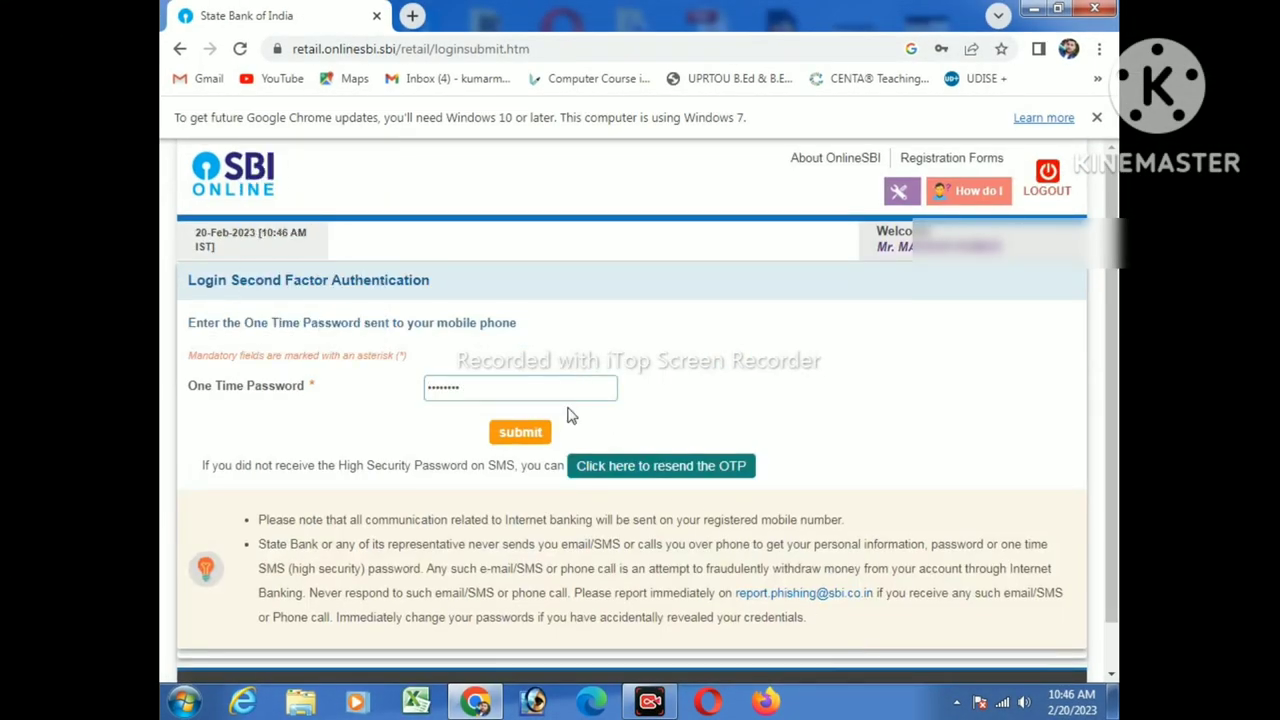
click(524, 435)
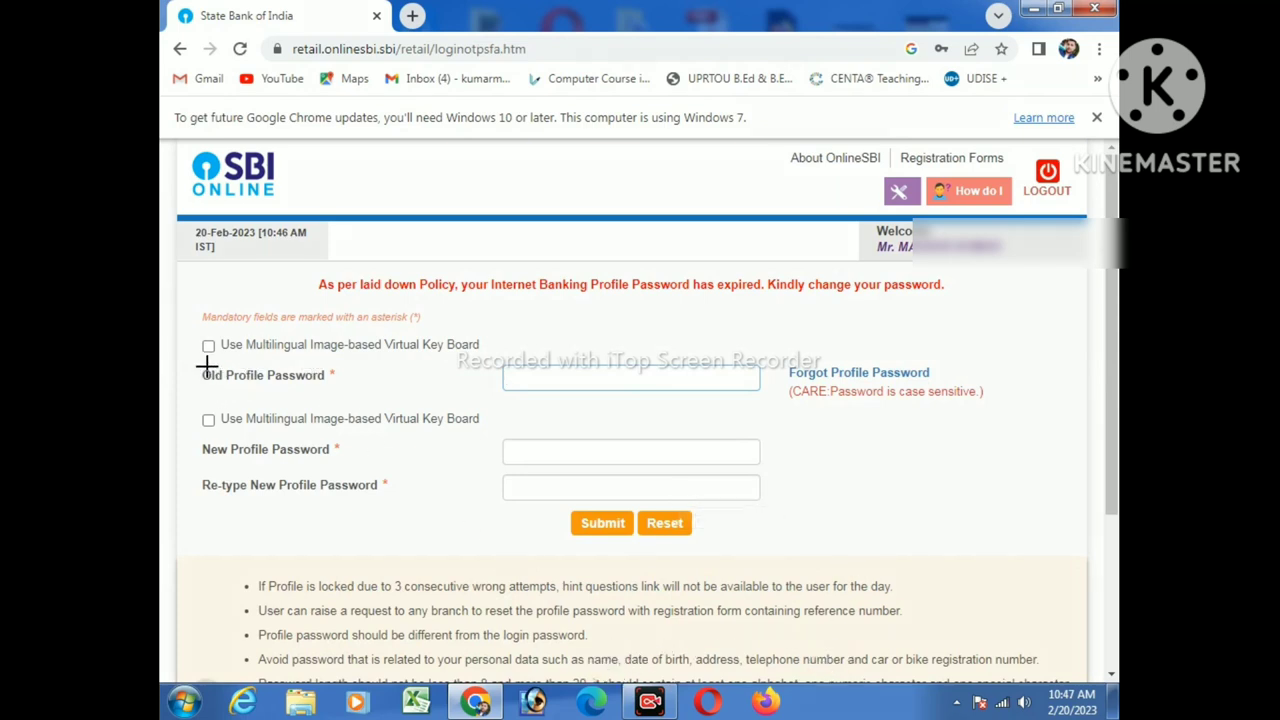
mouse_move(201, 360)
mouse_down()
mouse_move(571, 417)
mouse_move(790, 407)
mouse_up()
mouse_move(200, 427)
mouse_down()
mouse_move(243, 451)
mouse_move(814, 508)
mouse_up()
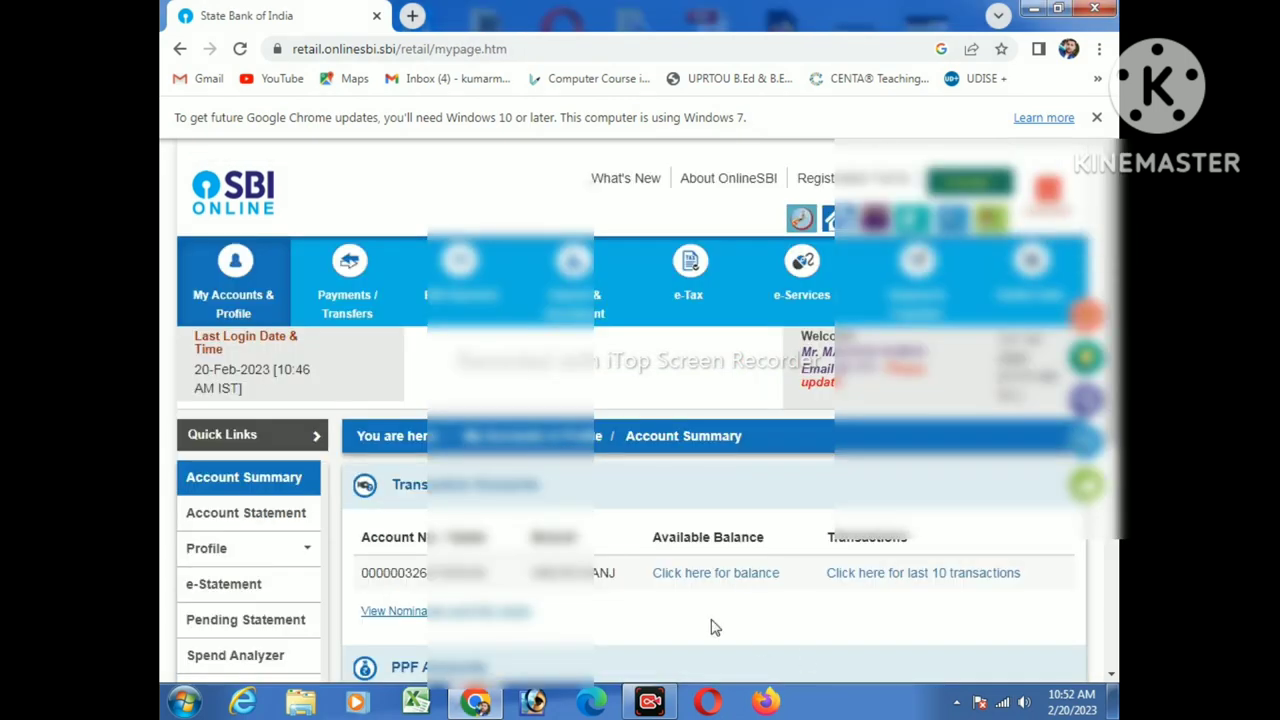
Show the available balances of the transaction account and the PPF account in the account summary
scroll(715, 627, down, 3)
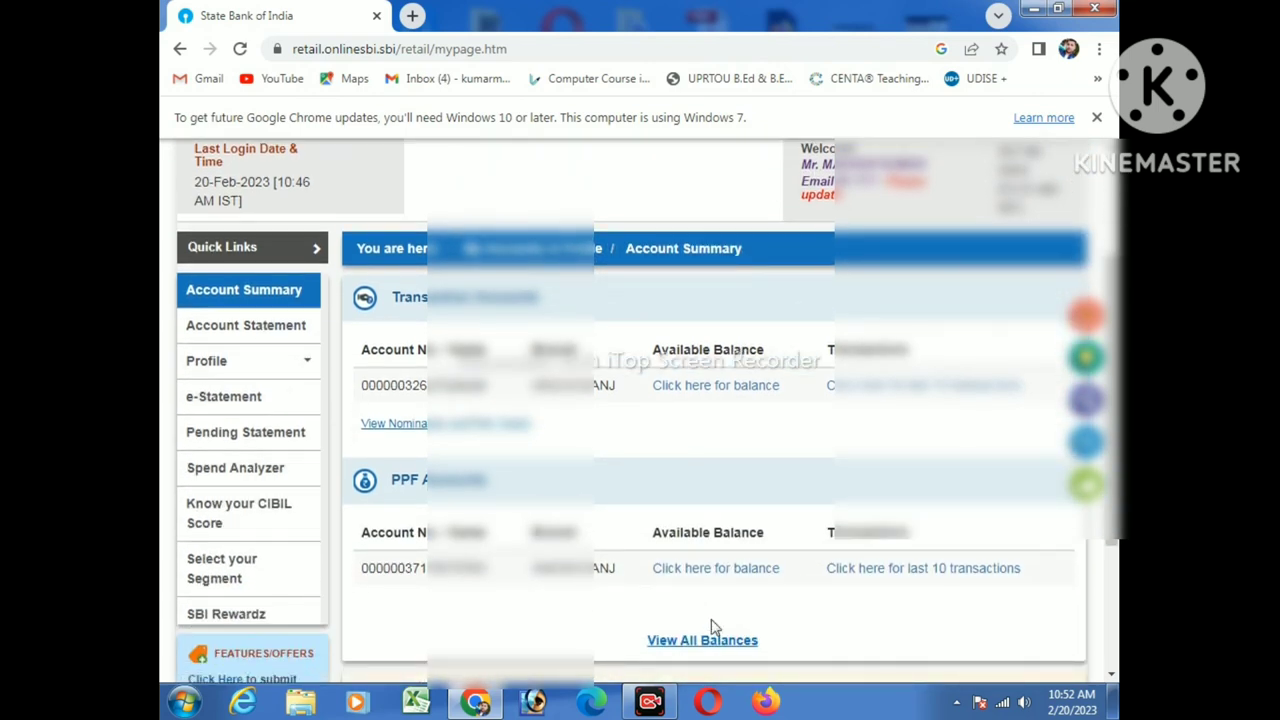
scroll(715, 627, down, 3)
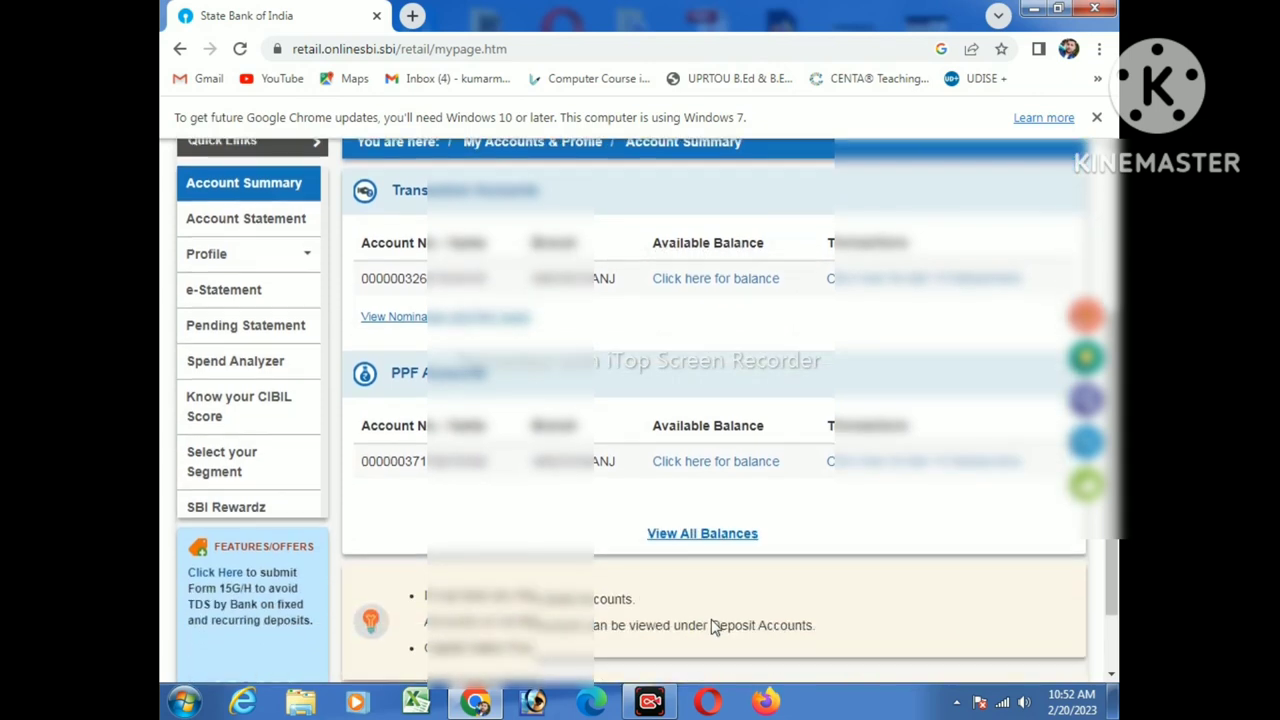
scroll(715, 627, up, 3)
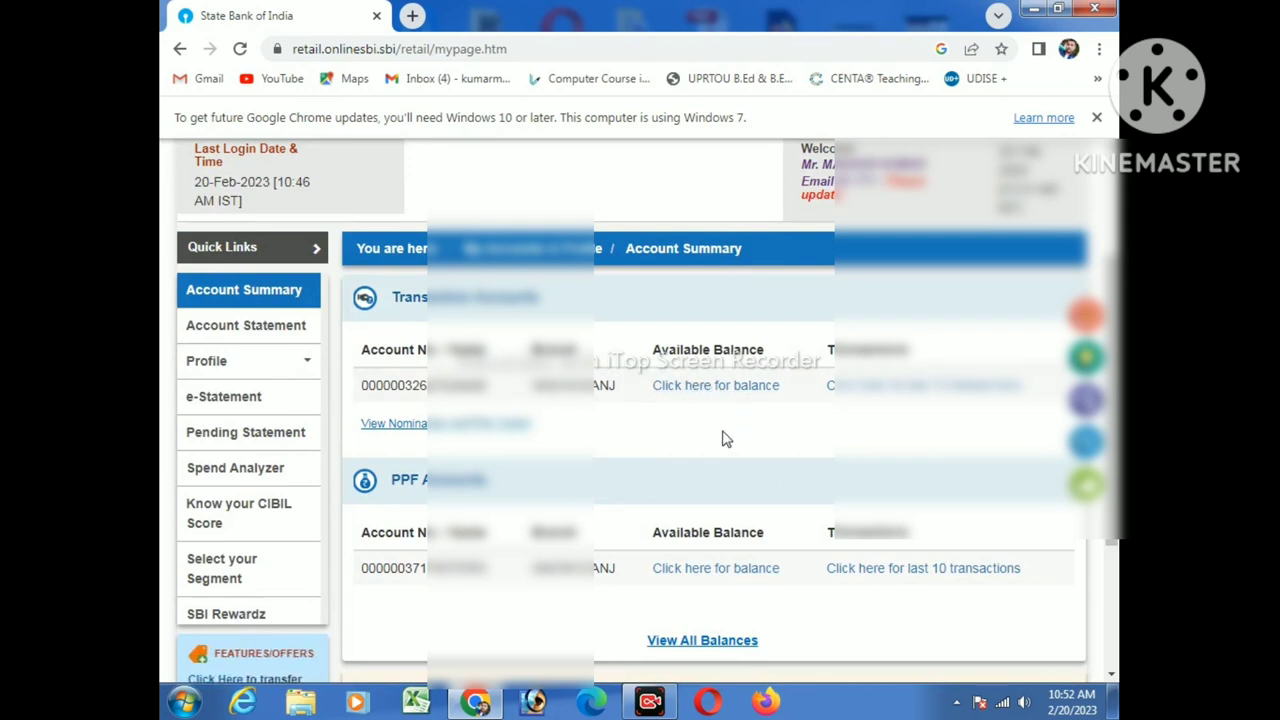
scroll(829, 455, down, 1)
scroll(829, 455, down, 3)
click(772, 381)
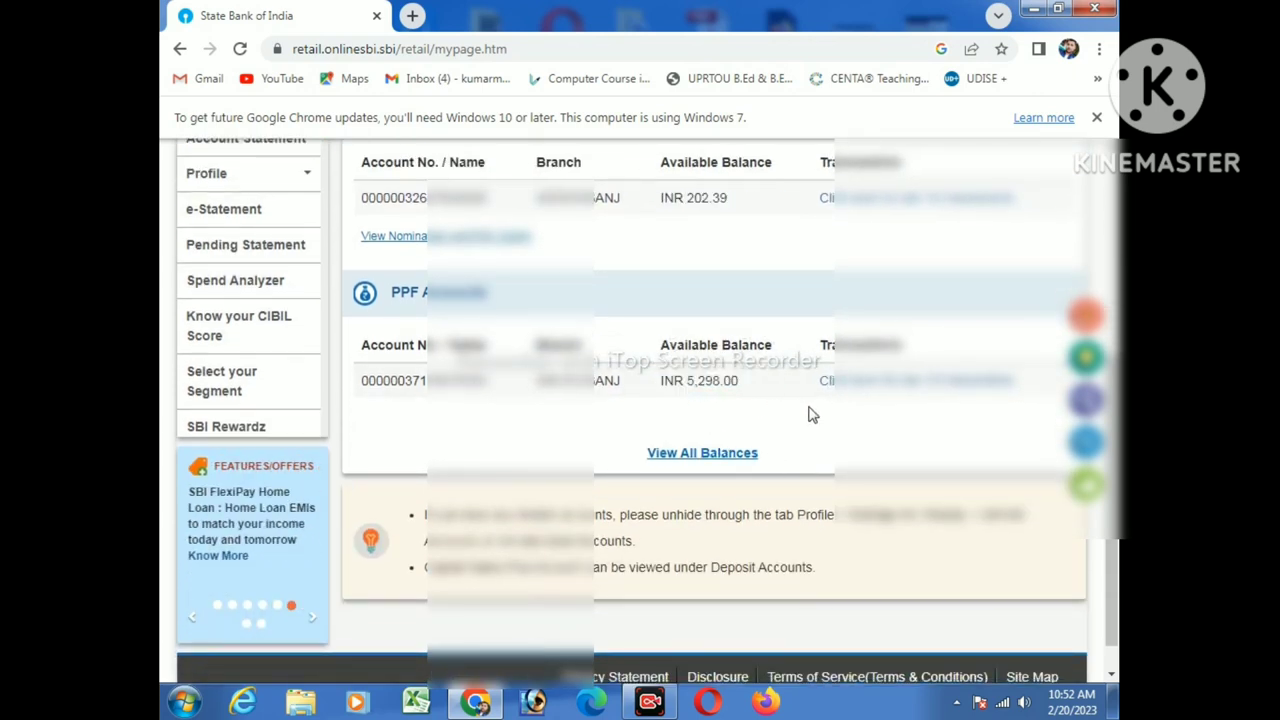
Review both accounts in the account summary and display the Payments / Transfers options
scroll(812, 415, up, 4)
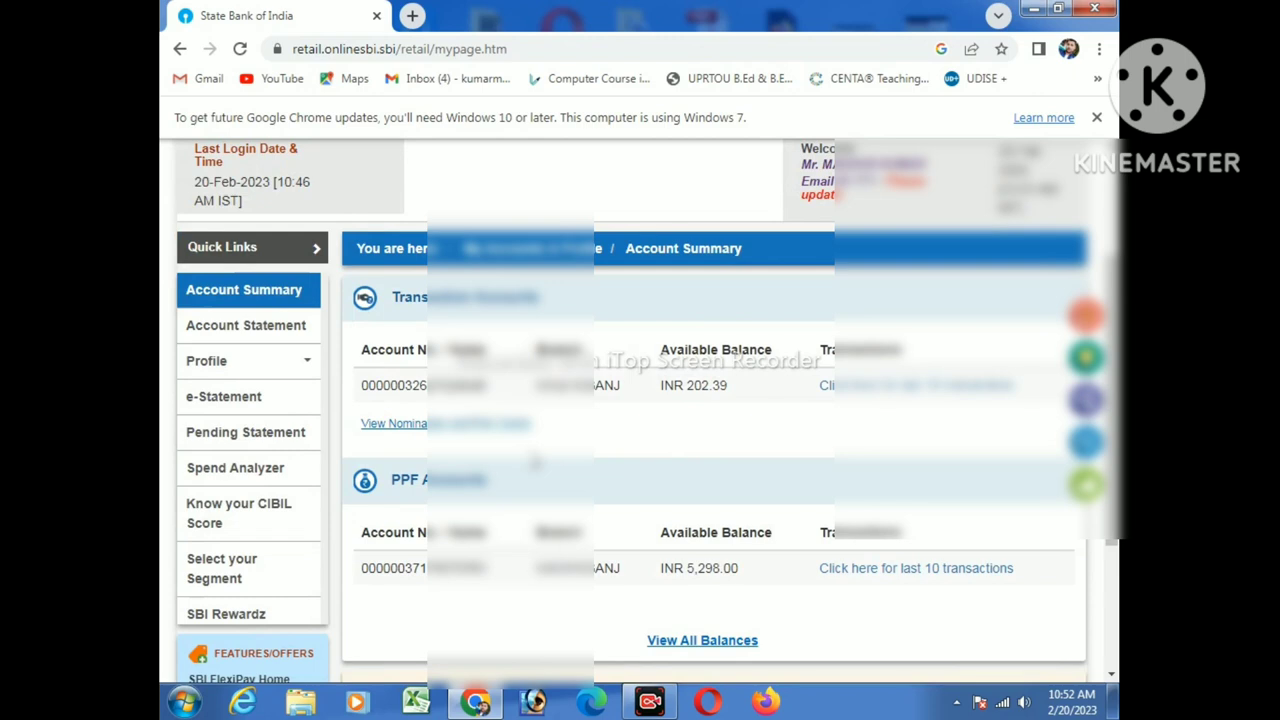
scroll(757, 466, up, 4)
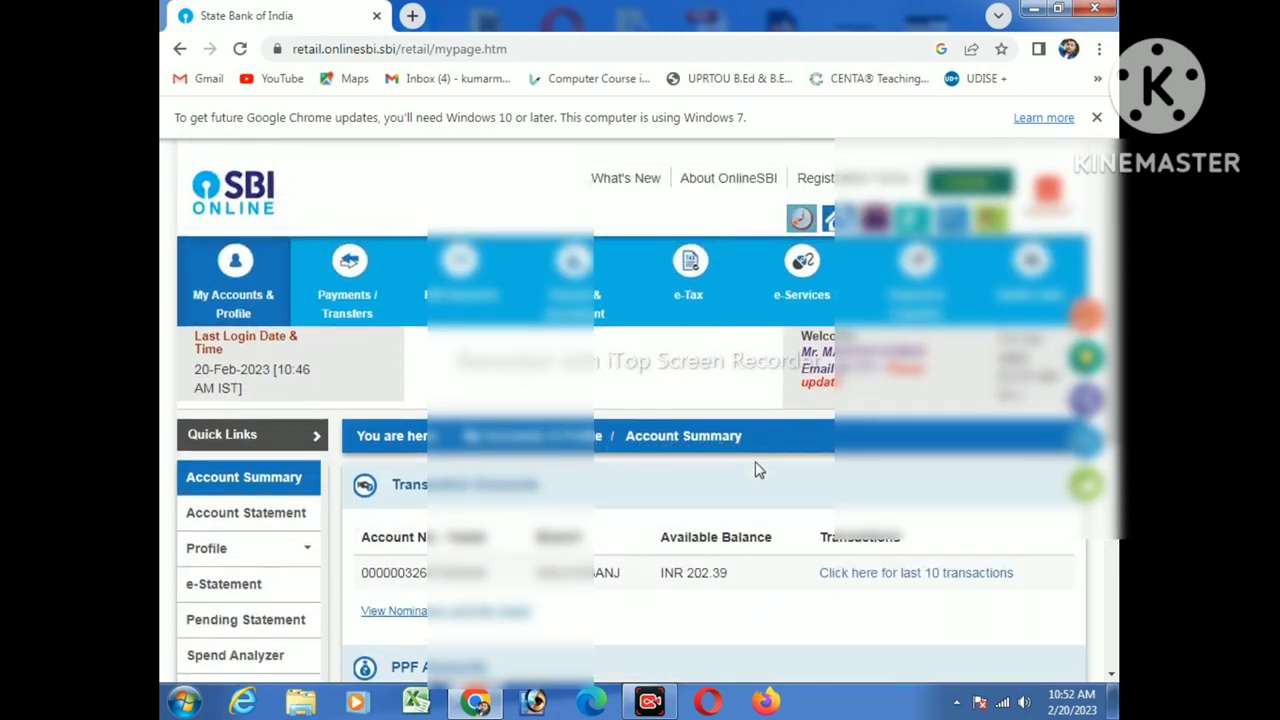
scroll(757, 470, down, 6)
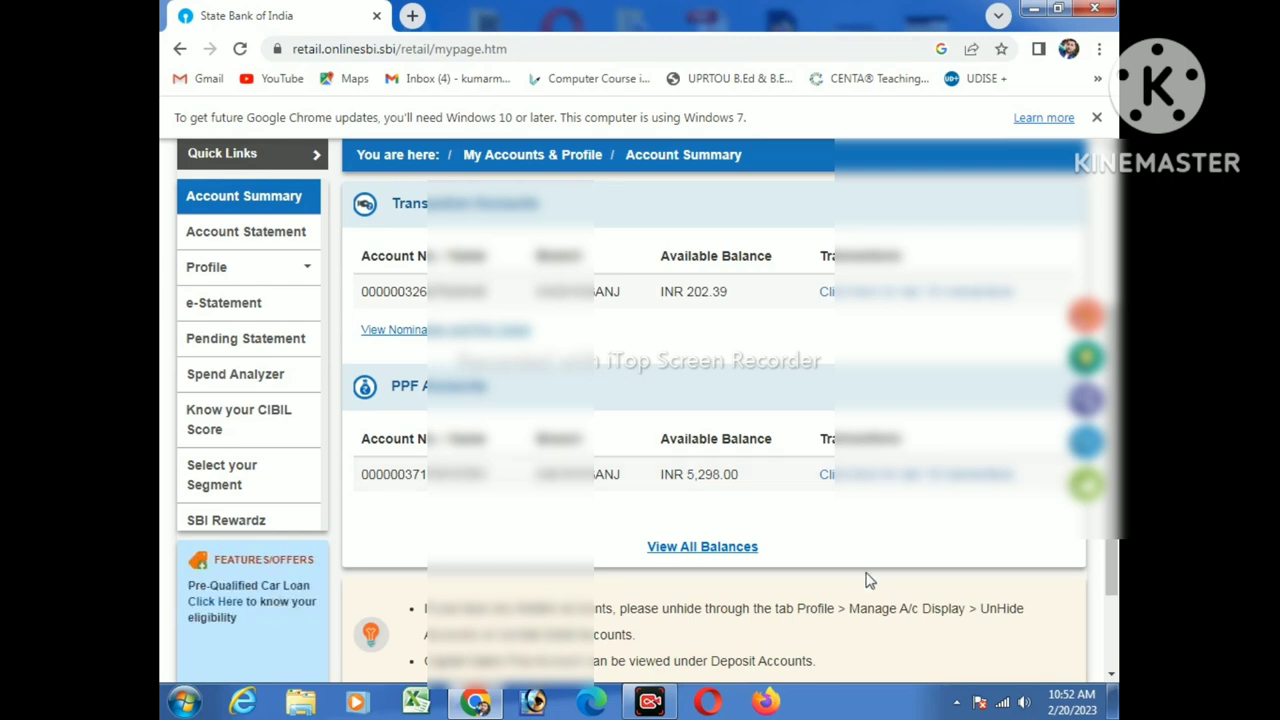
scroll(569, 431, up, 4)
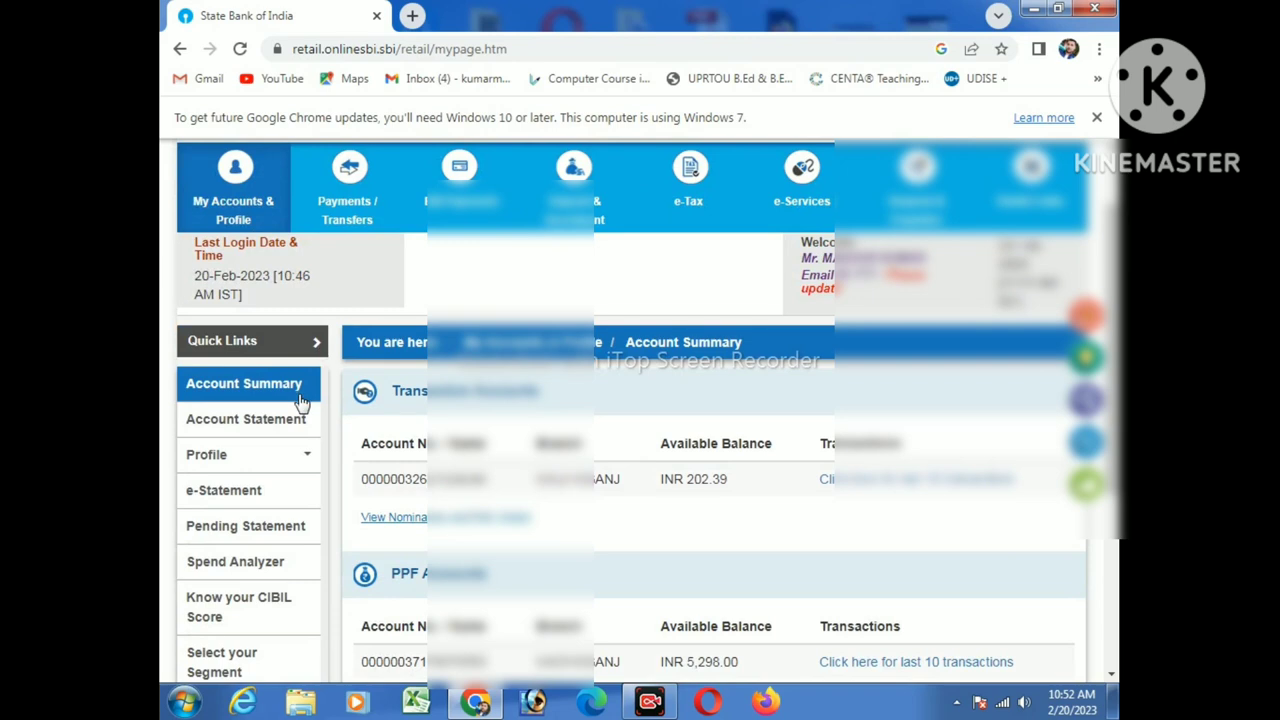
mouse_move(346, 214)
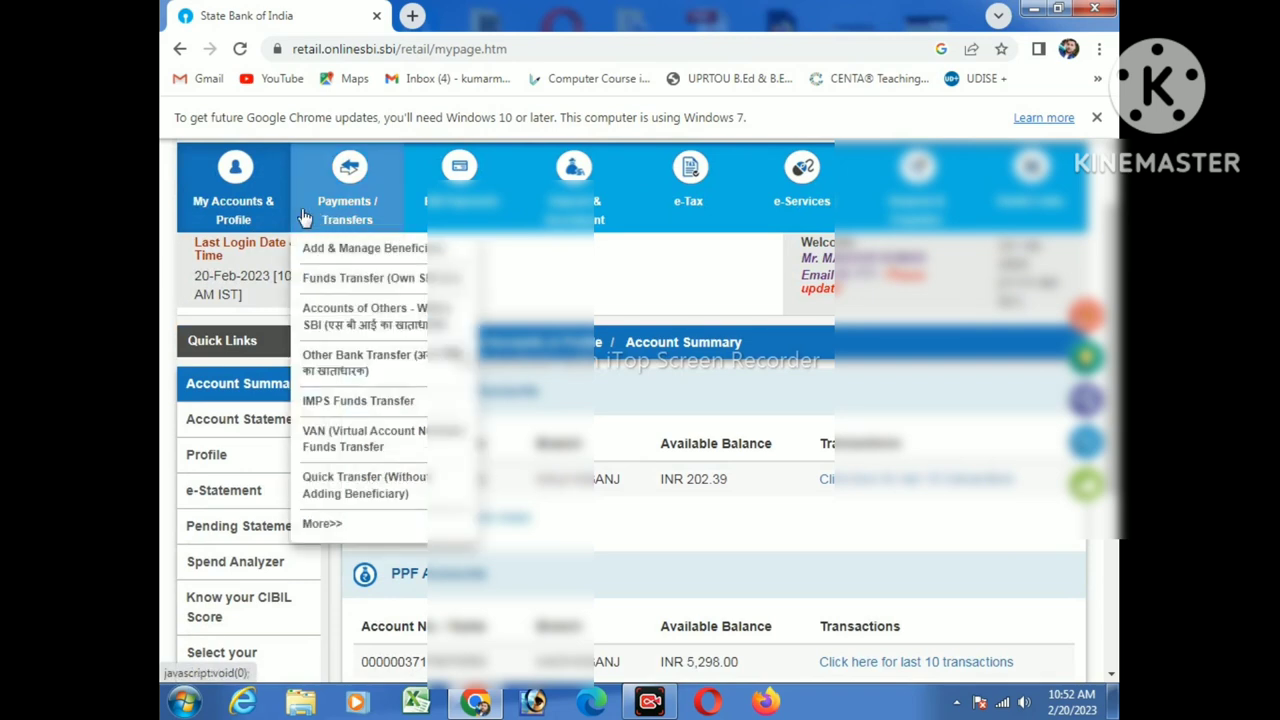